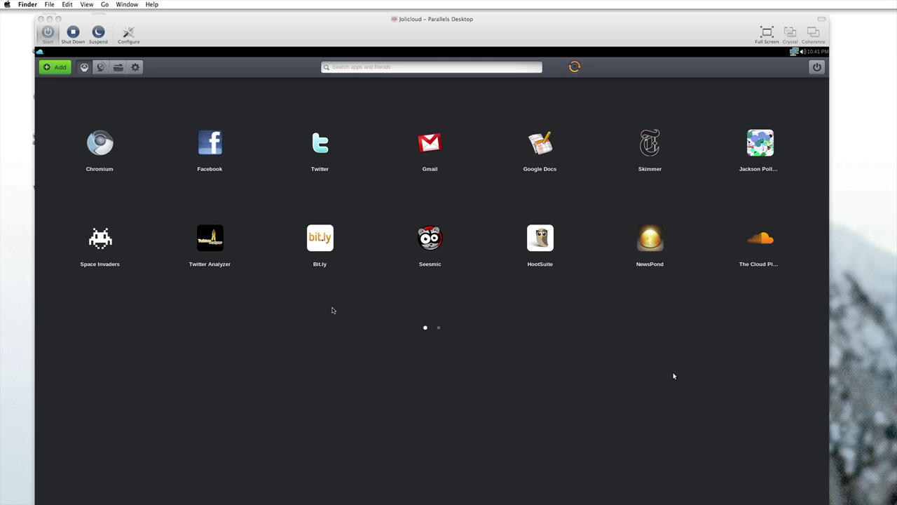
Show the second page of installed apps on the home screen.
key("super+Return")
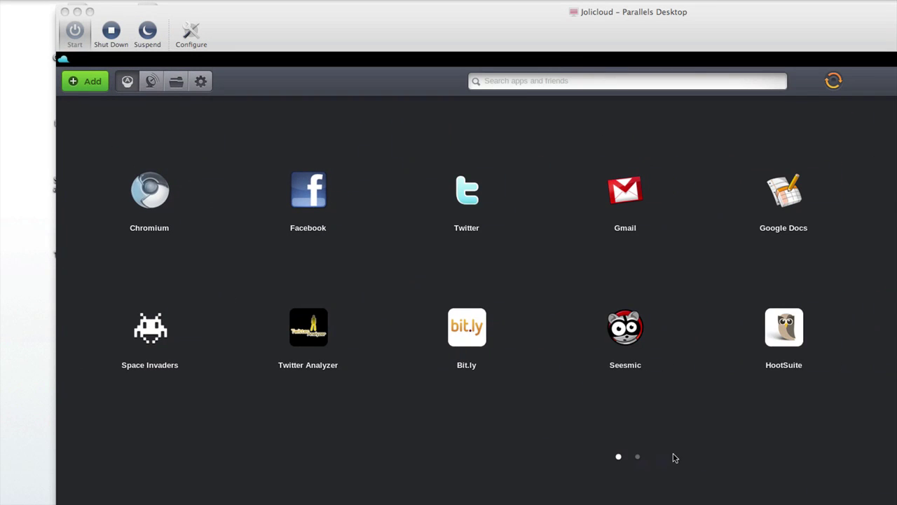
left_click(690, 456)
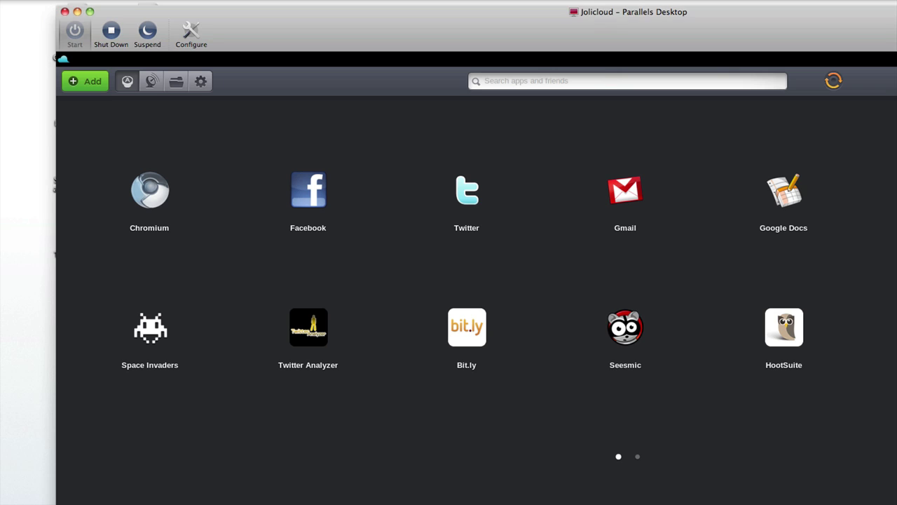
left_click(636, 454)
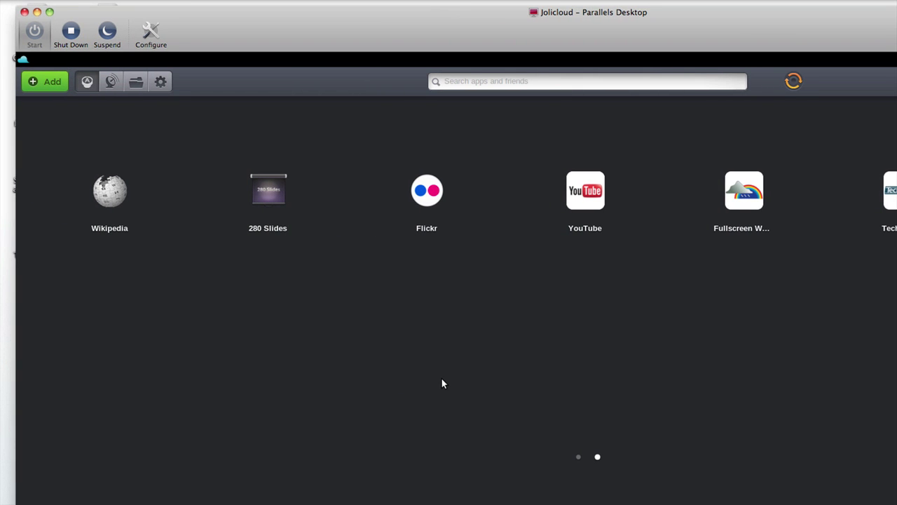
Open the app catalogue and browse its Add-ons, Social Media and Music categories.
left_click(49, 81)
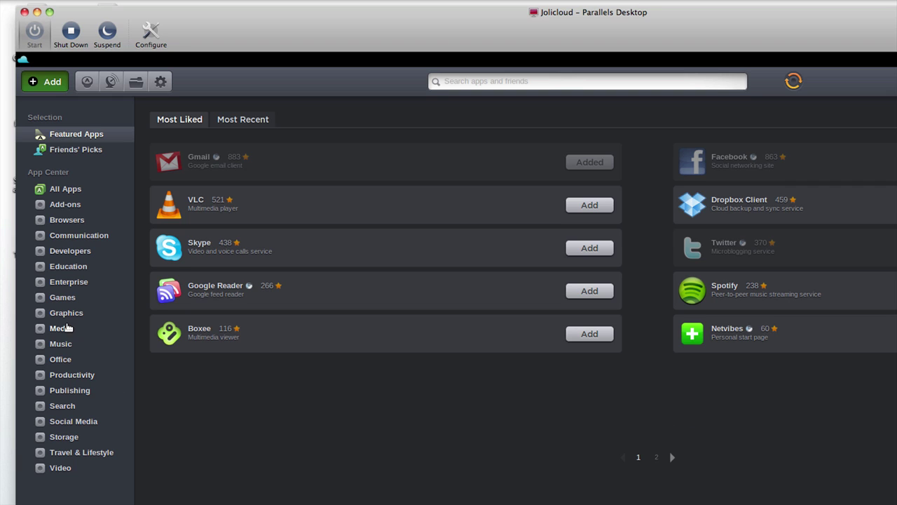
left_click(44, 204)
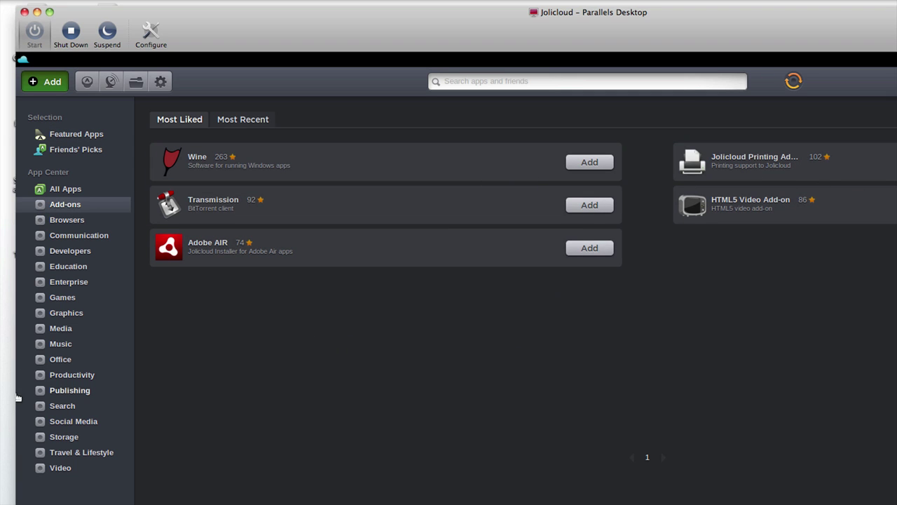
left_click(76, 423)
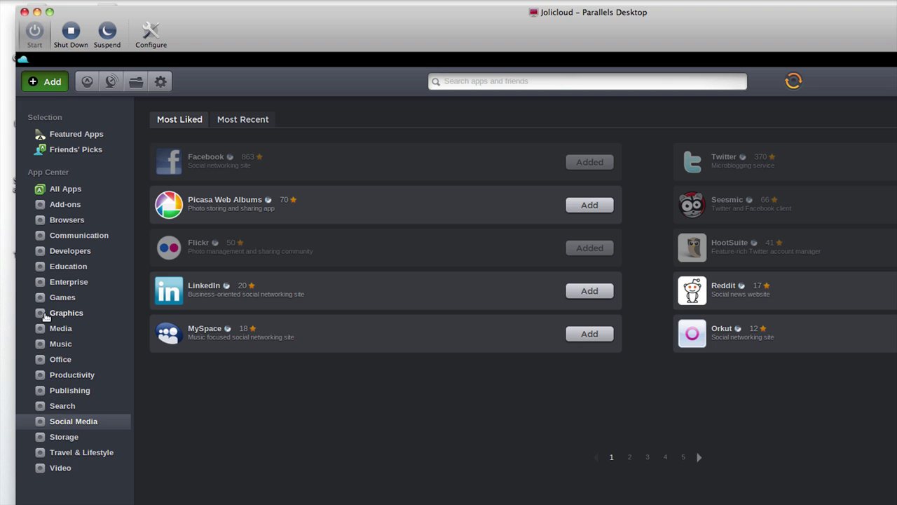
left_click(52, 343)
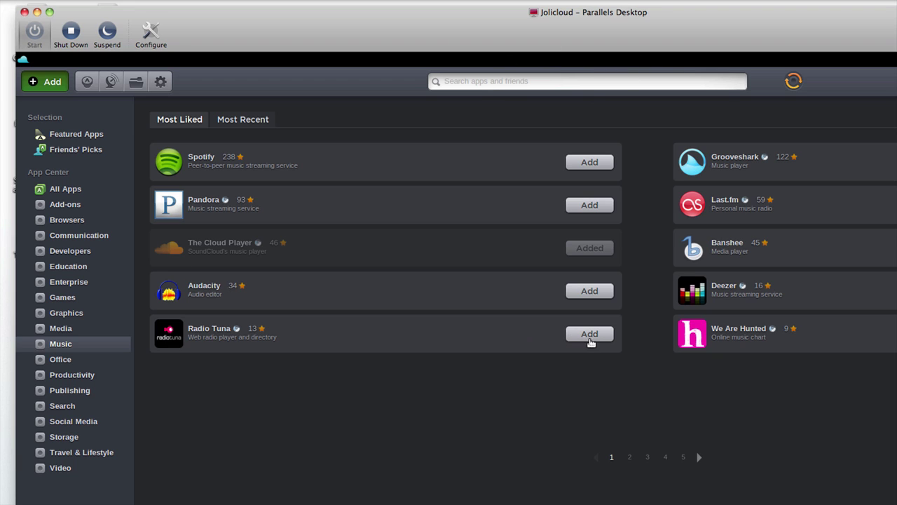
Browse pages 2 to 5 of the Music apps and add TubeRadio from page 2.
left_click(628, 456)
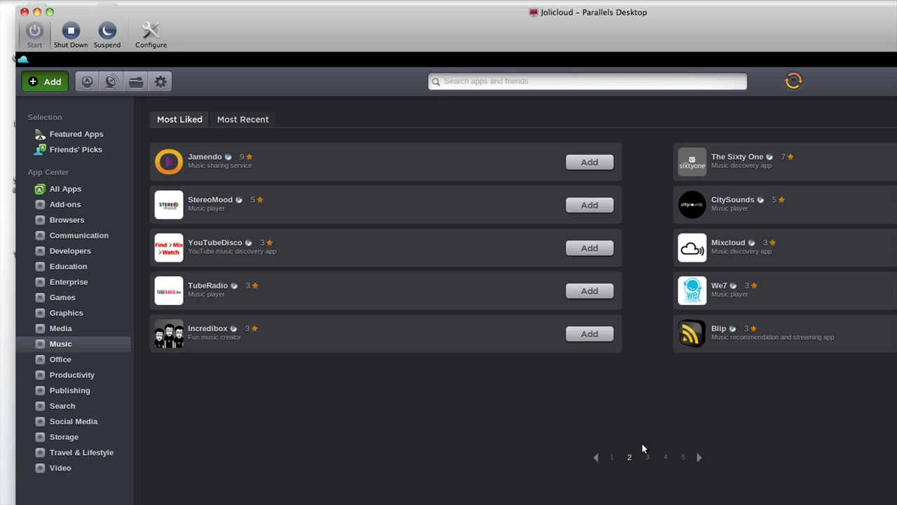
left_click(647, 457)
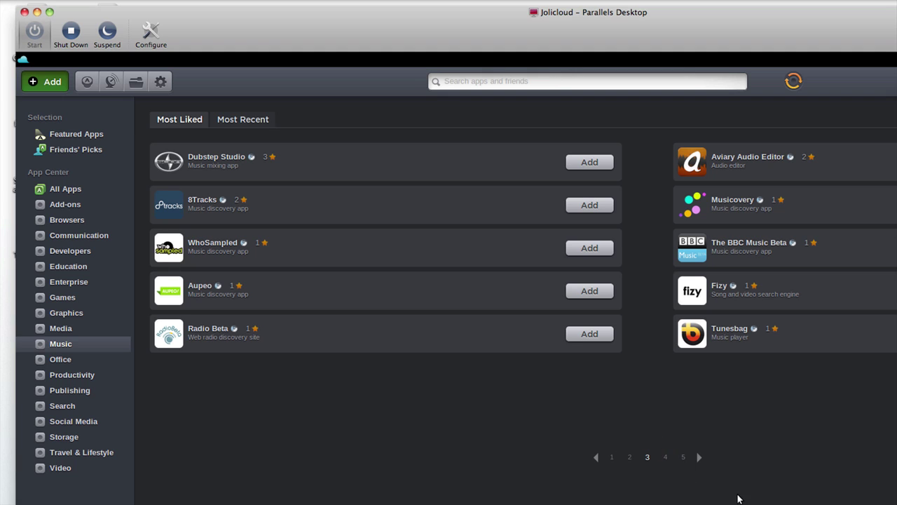
left_click(663, 456)
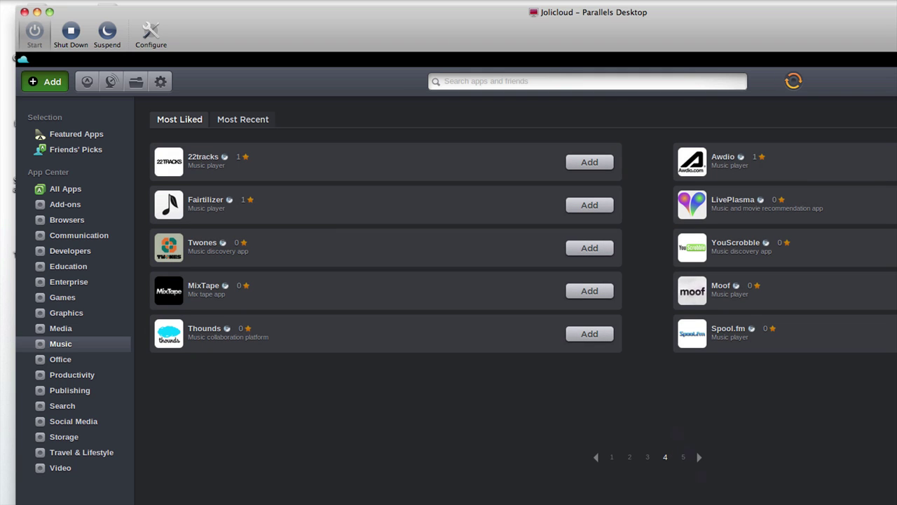
left_click(681, 457)
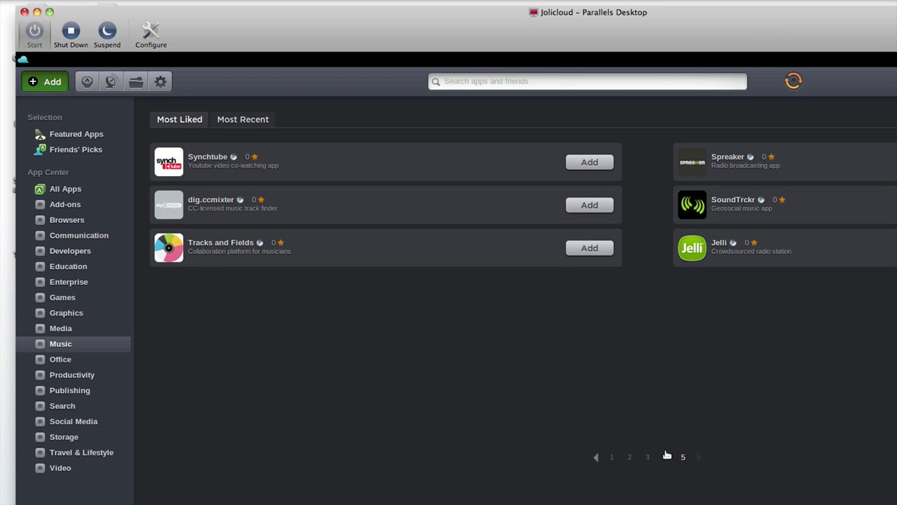
left_click(629, 456)
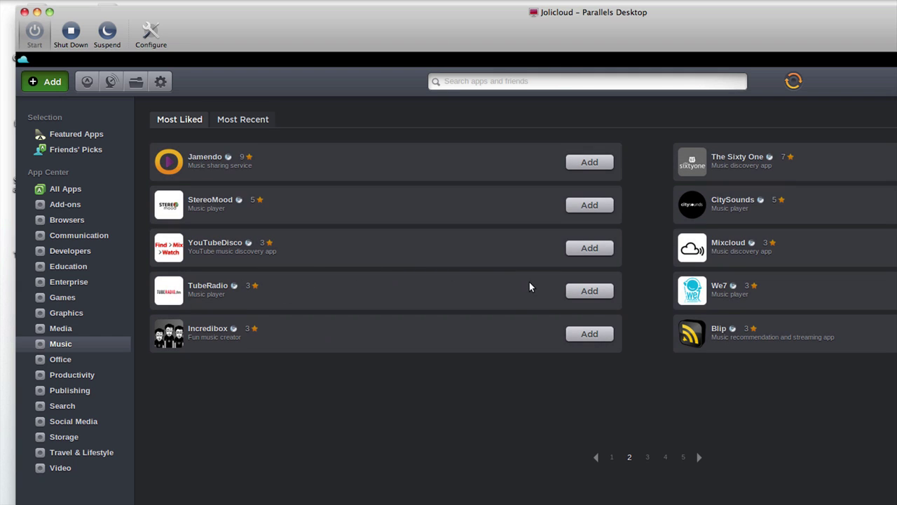
left_click(579, 289)
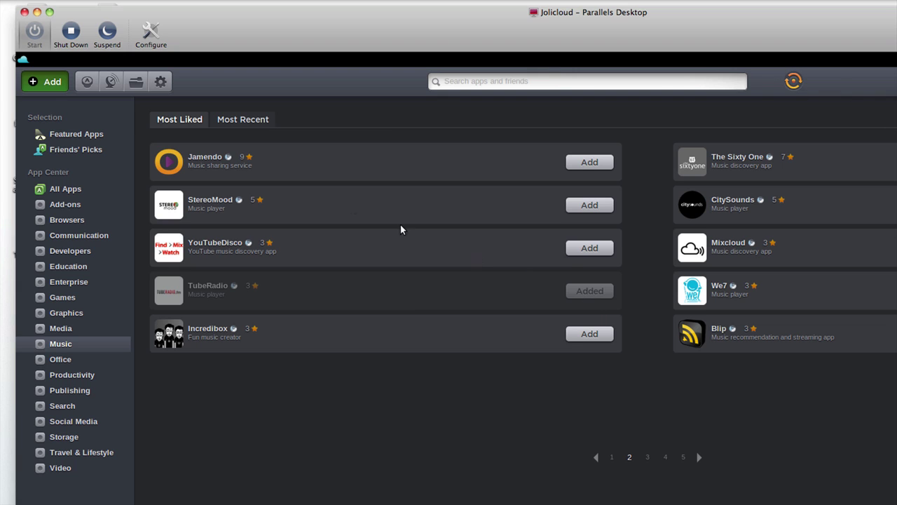
Launch TubeRadio from the home screen, look over its welcome page and dismiss the window.
left_click(85, 81)
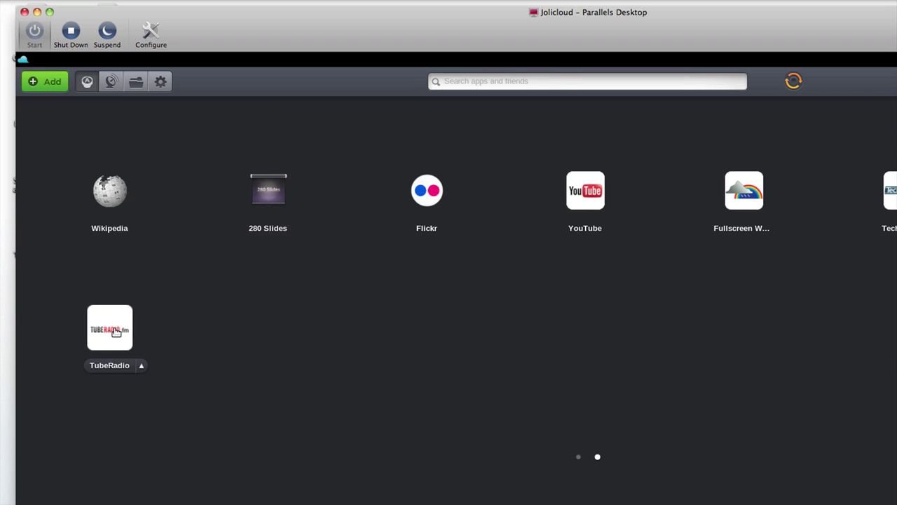
mouse_move(107, 370)
left_click(107, 370)
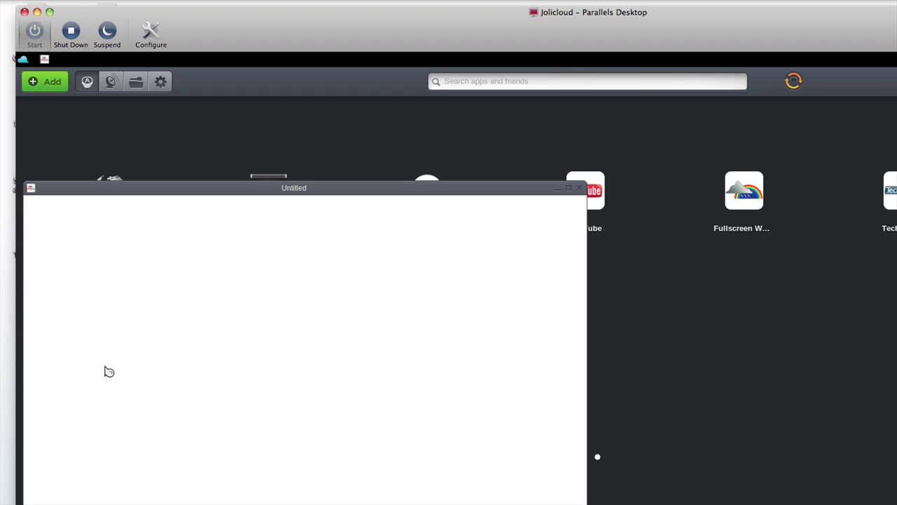
left_click_drag(165, 188, 283, 123)
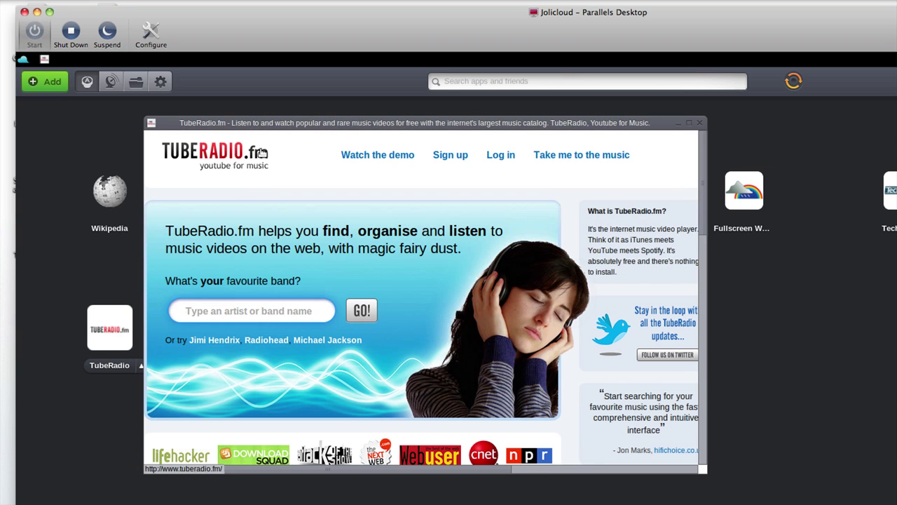
scroll(586, 271, "down", 4)
scroll(579, 267, "up", 3)
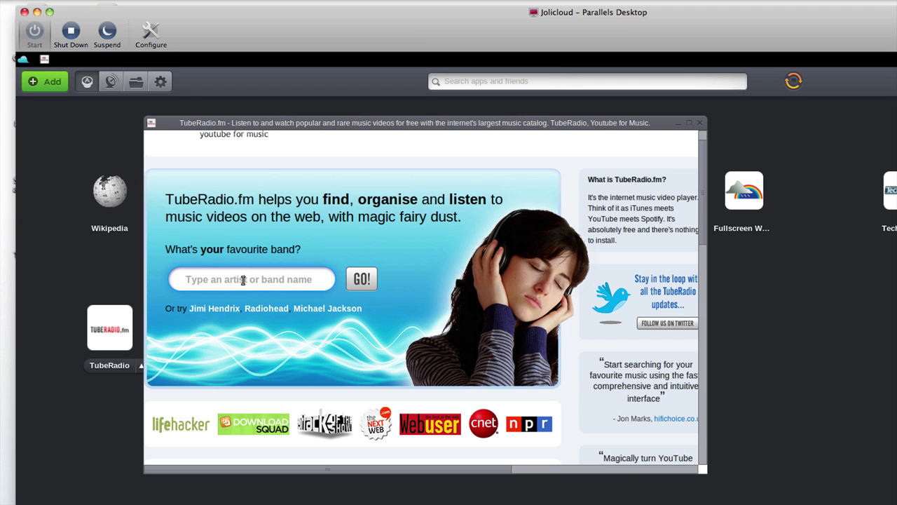
key("ctrl+w")
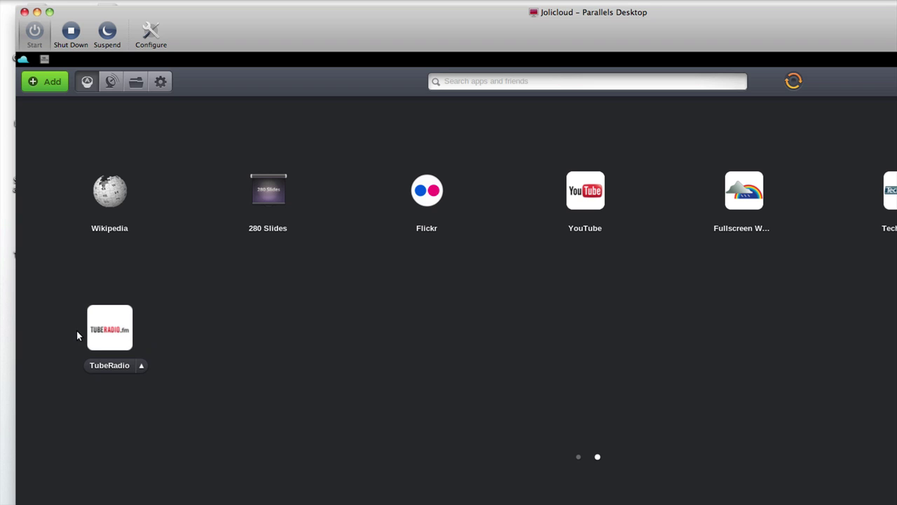
Launch TubeRadio again and search for the artist "Arial".
left_click(111, 320)
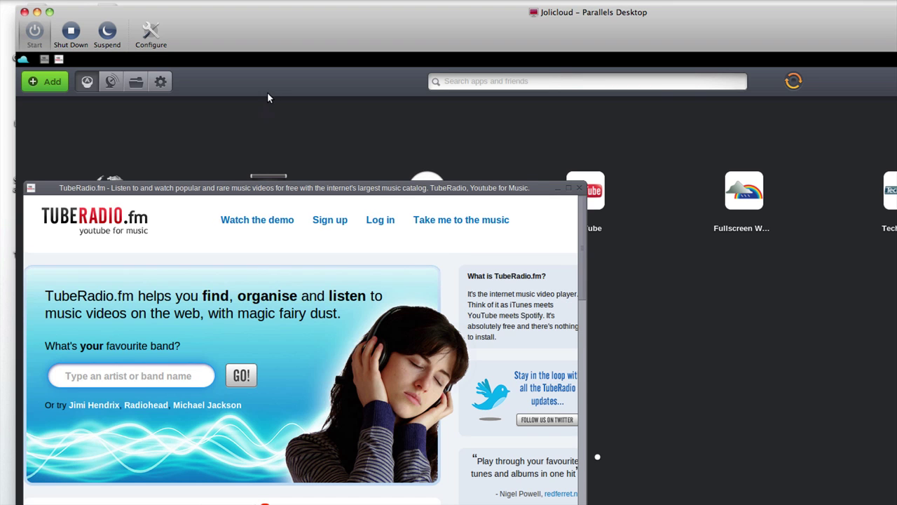
left_click(183, 375)
type("Arial")
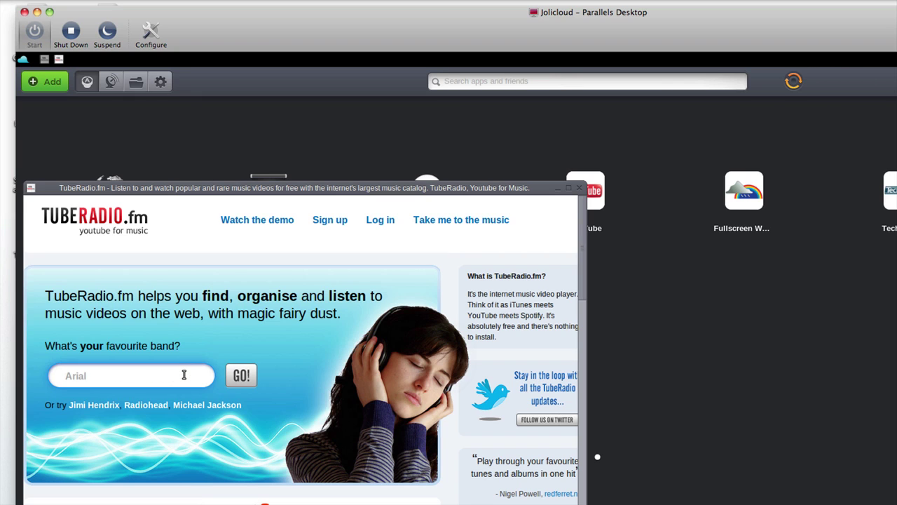
key("Return")
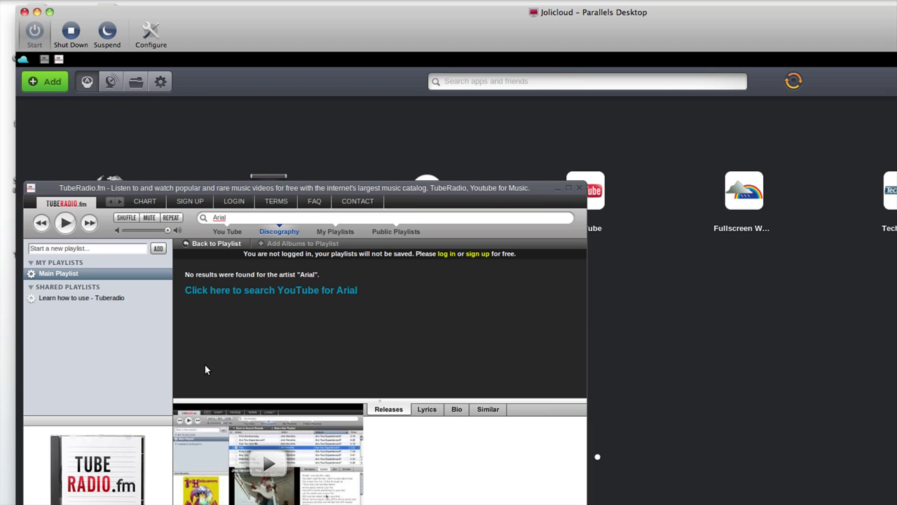
Search TubeRadio for the artist "avril" and close its window after viewing the albums.
left_click(309, 216)
key("BackSpace")
key("Return")
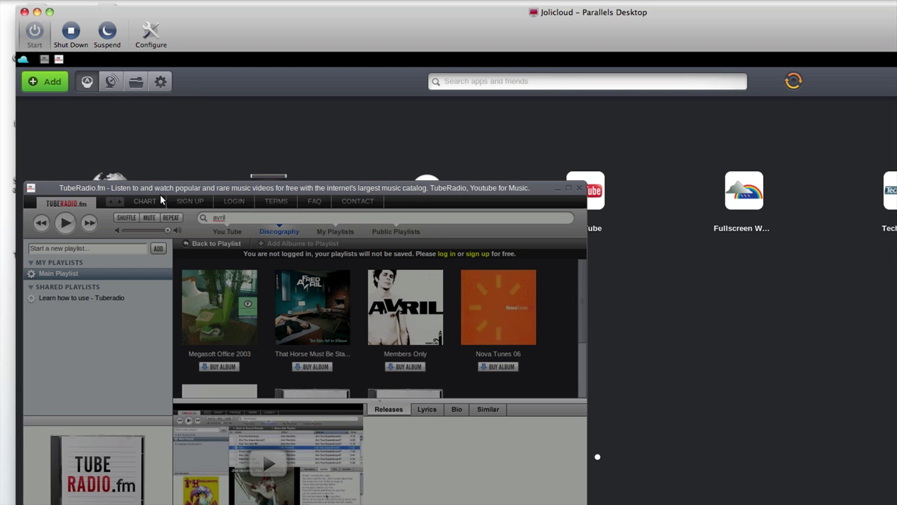
left_click_drag(154, 187, 169, 121)
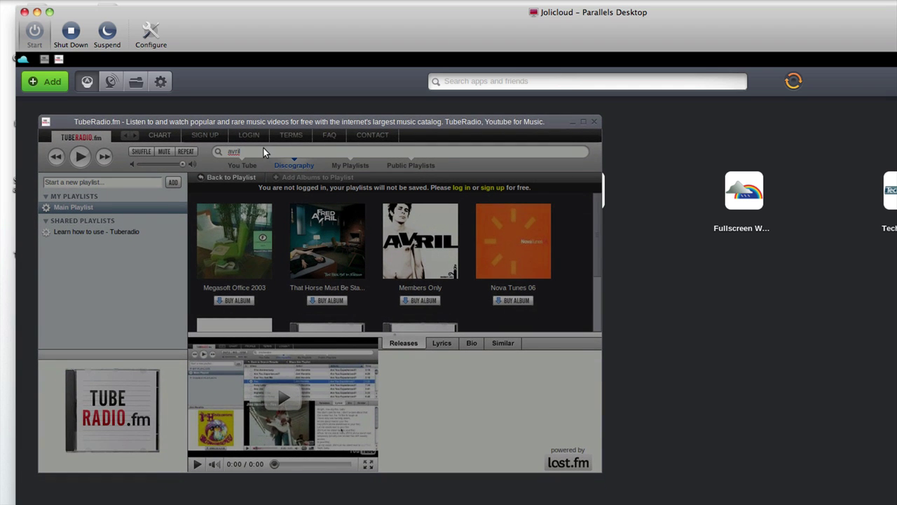
left_click(594, 122)
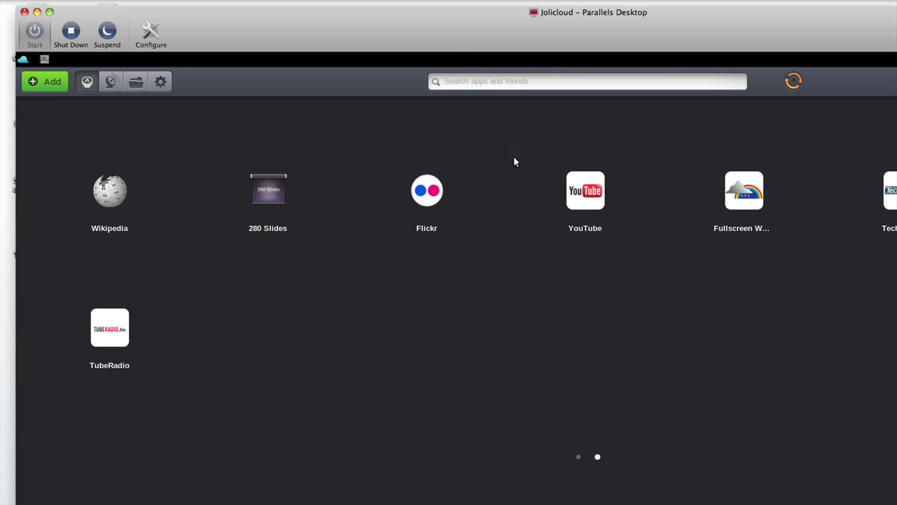
Launch the YouTube app and look through its homepage down to the Most Viewed and Top Favourited videos.
left_click(582, 191)
left_click_drag(501, 185, 573, 112)
scroll(200, 404, "down", 8)
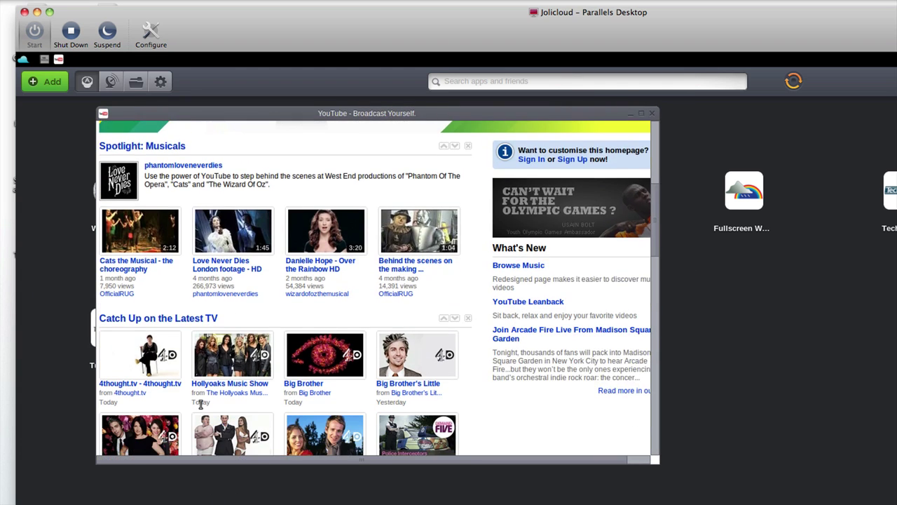
scroll(200, 405, "down", 8)
scroll(194, 397, "down", 10)
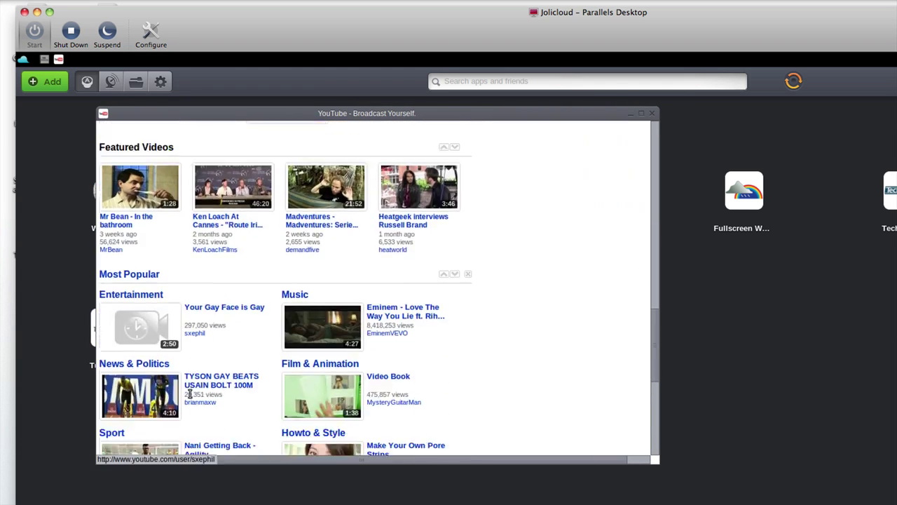
scroll(188, 396, "down", 4)
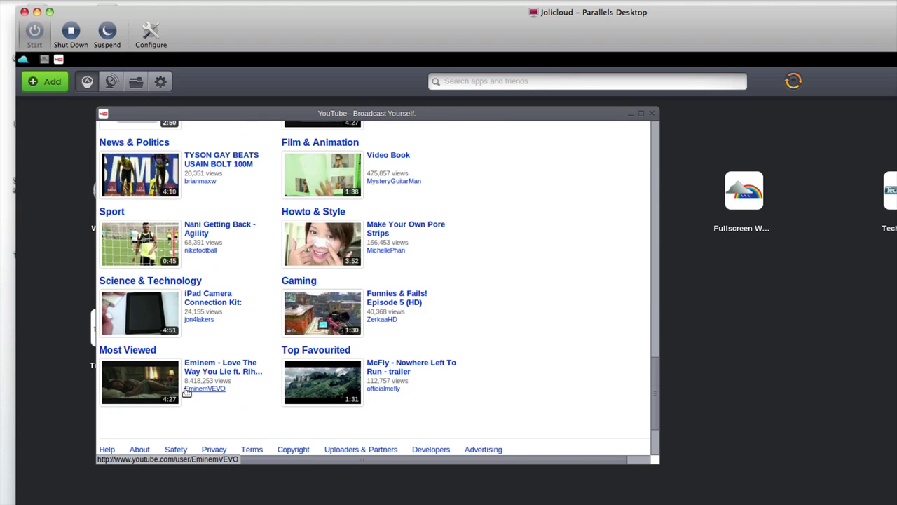
Play the Science & Technology video about the iPad Camera Connection Kit with its sound muted, and close the YouTube window.
left_click(208, 303)
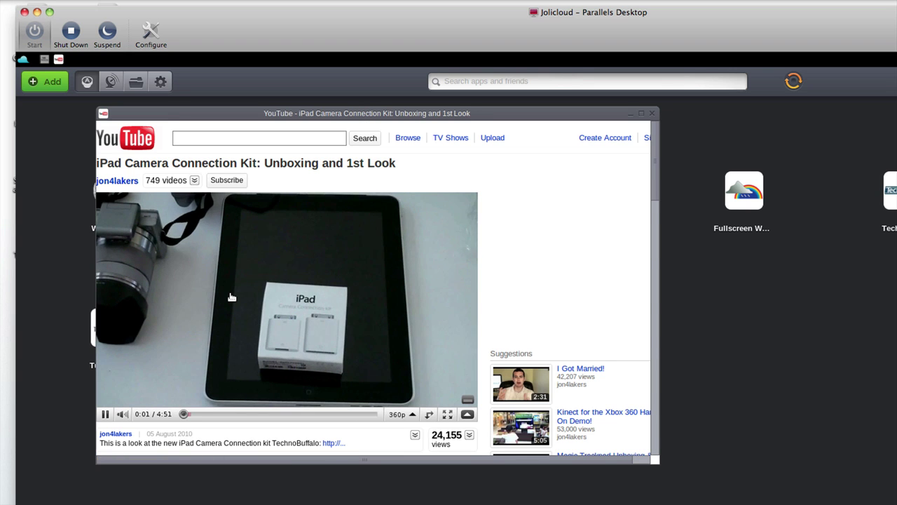
mouse_move(121, 415)
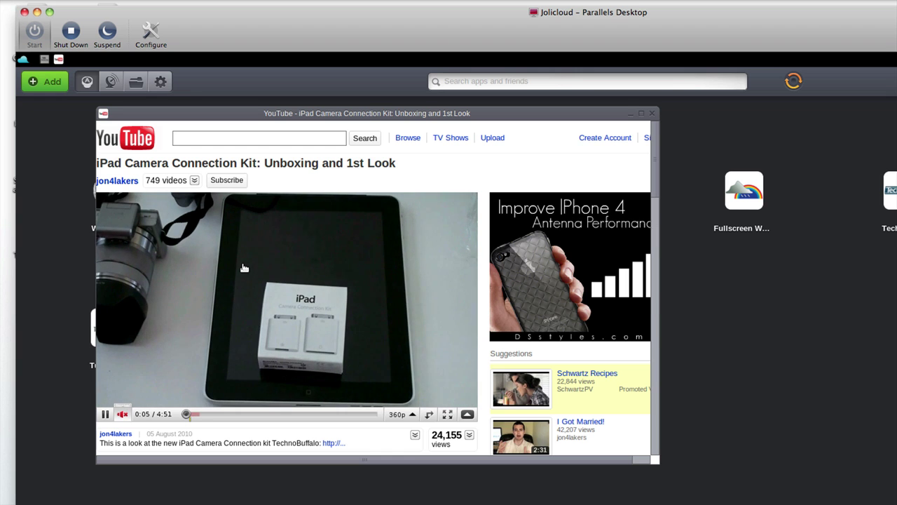
left_click(651, 114)
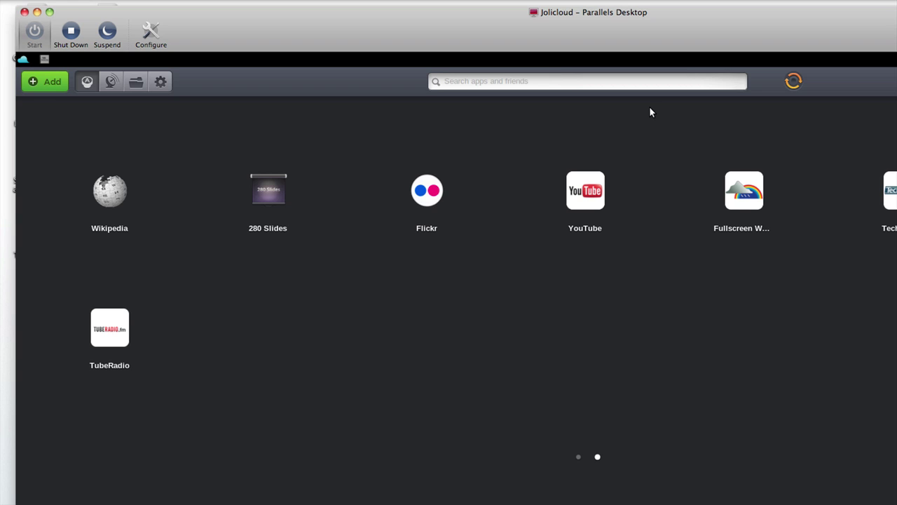
Flip between the two pages of installed apps, ending on the first page.
left_click(578, 456)
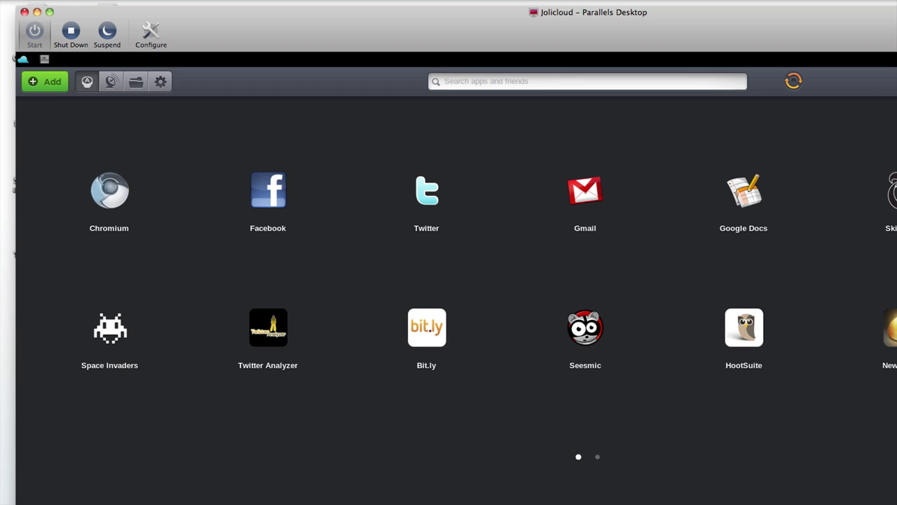
left_click(596, 457)
left_click(576, 455)
Open the social activity stream and view the Following list, the Followers list and your own activities.
left_click(112, 83)
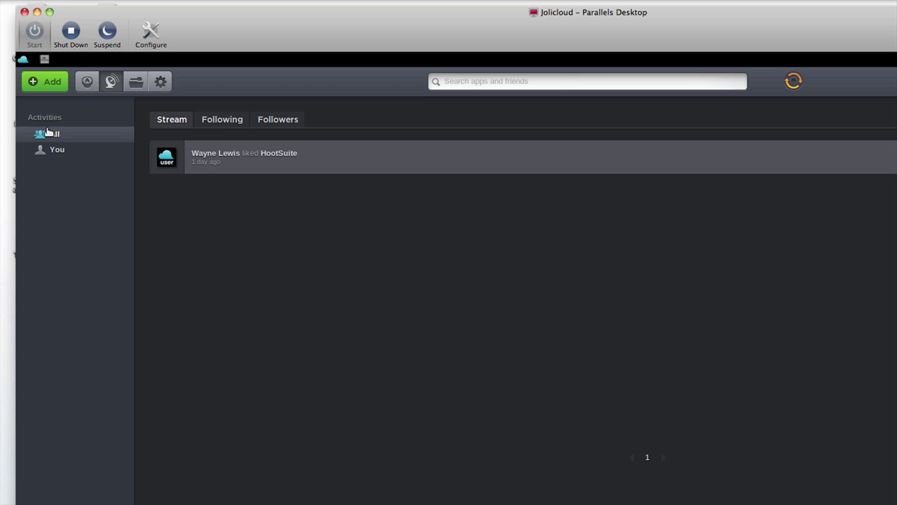
left_click(224, 118)
left_click(261, 122)
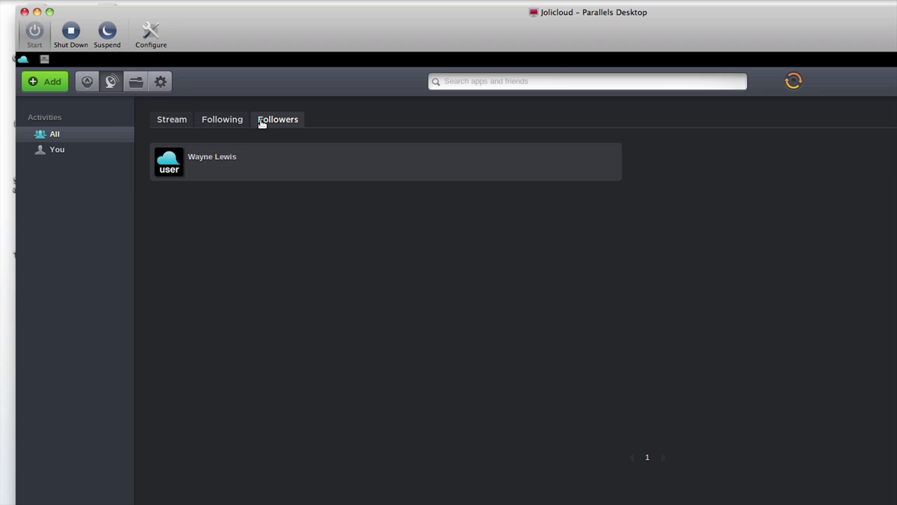
left_click(56, 149)
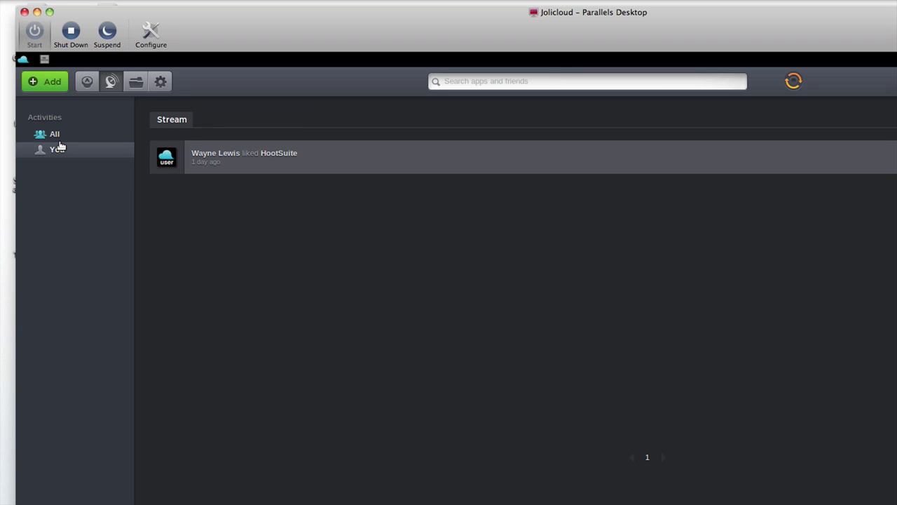
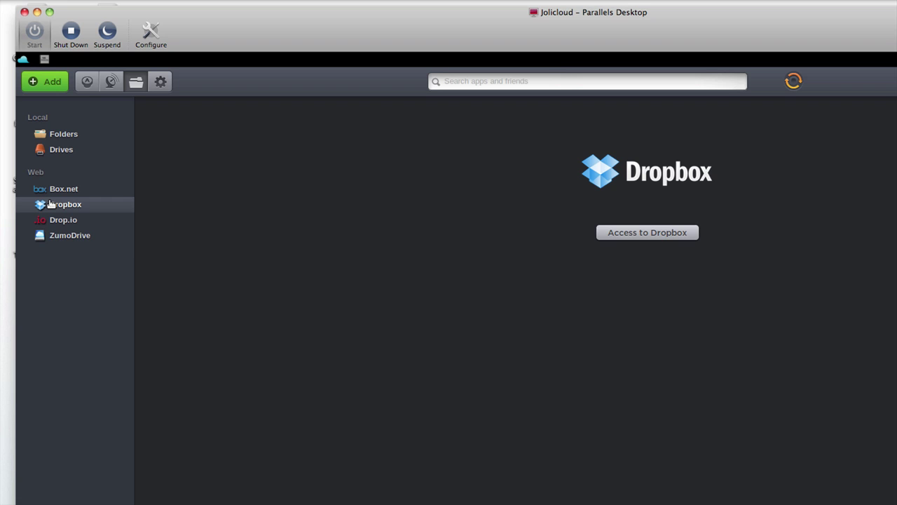
Open Dropbox's web access from the file storage section, move its browser window fully into view, and close it.
left_click(668, 232)
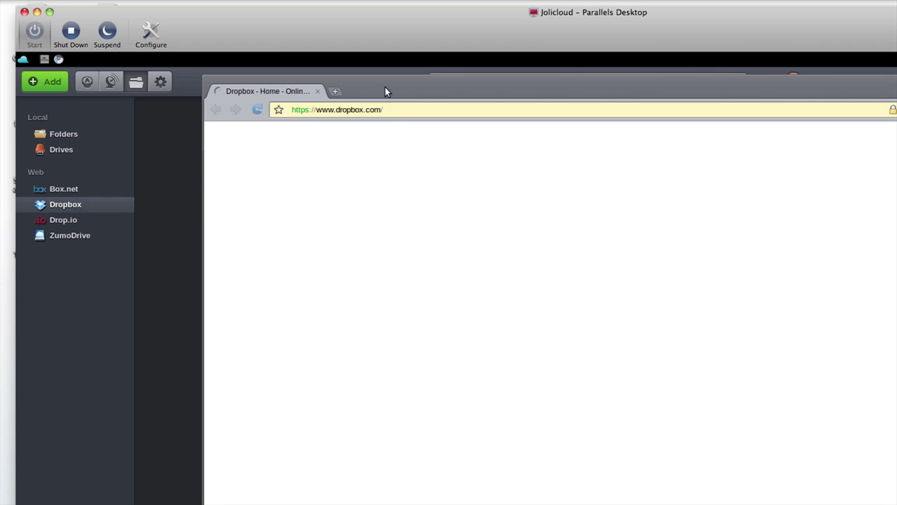
left_click_drag(385, 91, 343, 104)
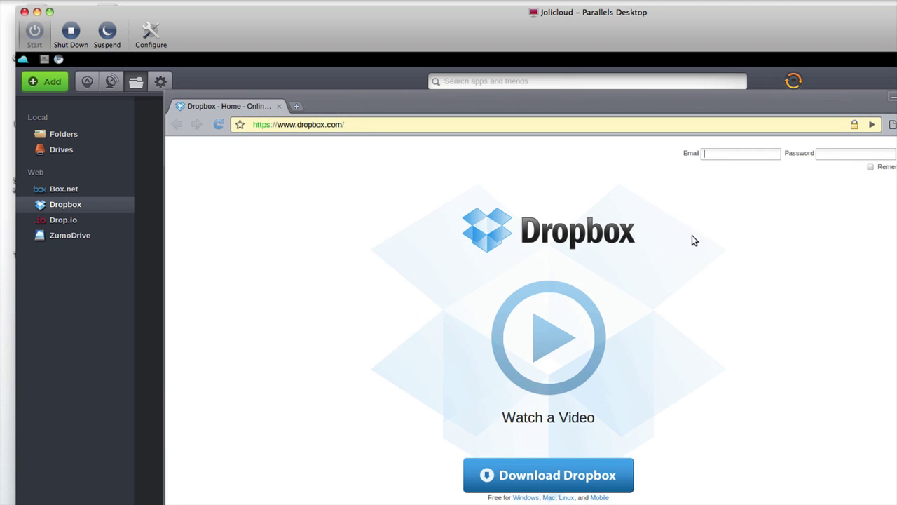
left_click_drag(631, 96, 555, 99)
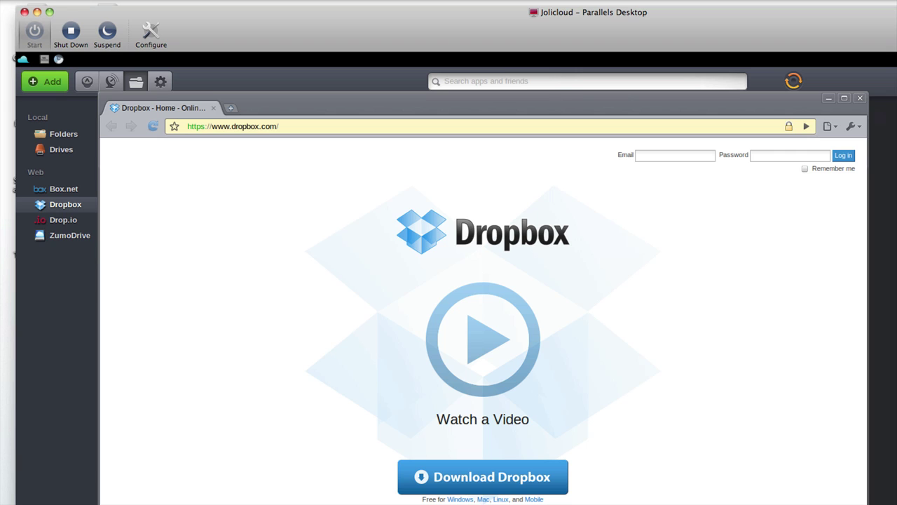
left_click(859, 98)
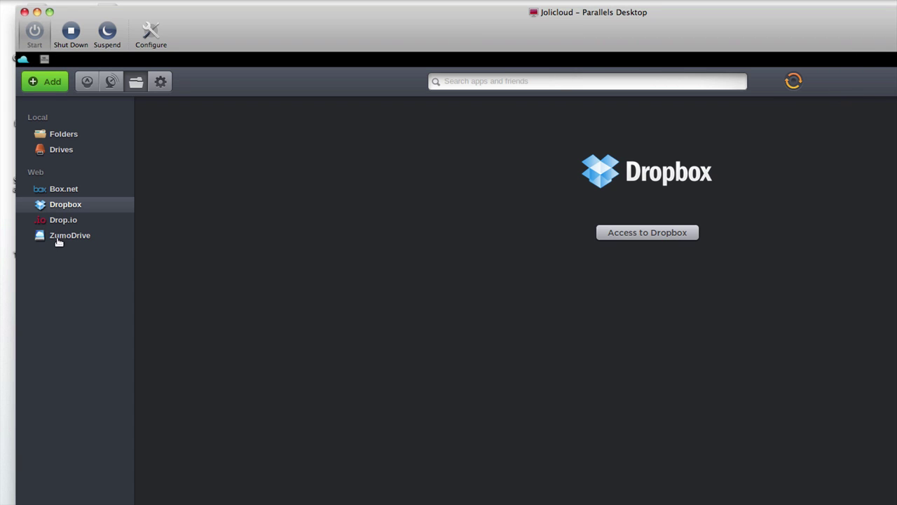
View the account settings' Membership, History, Favorite Apps and Devices sections, and the information for This Device.
left_click(162, 81)
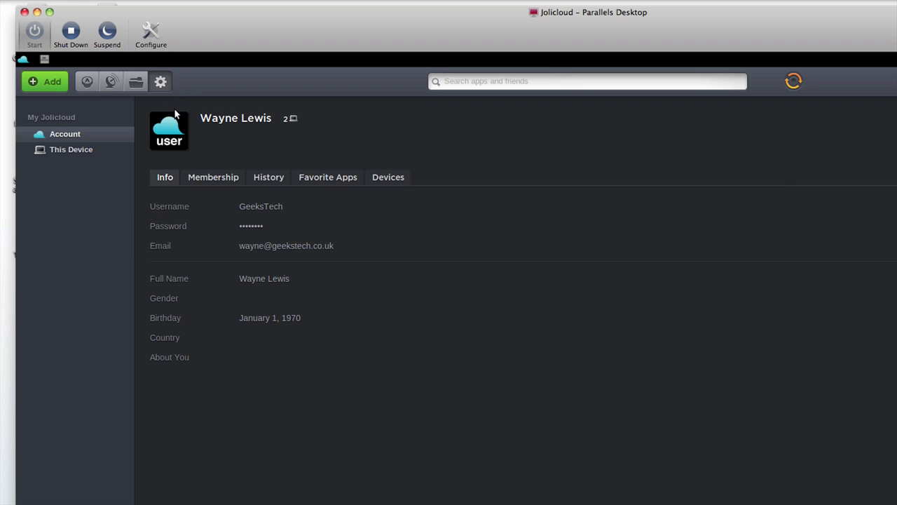
left_click(210, 177)
left_click(257, 176)
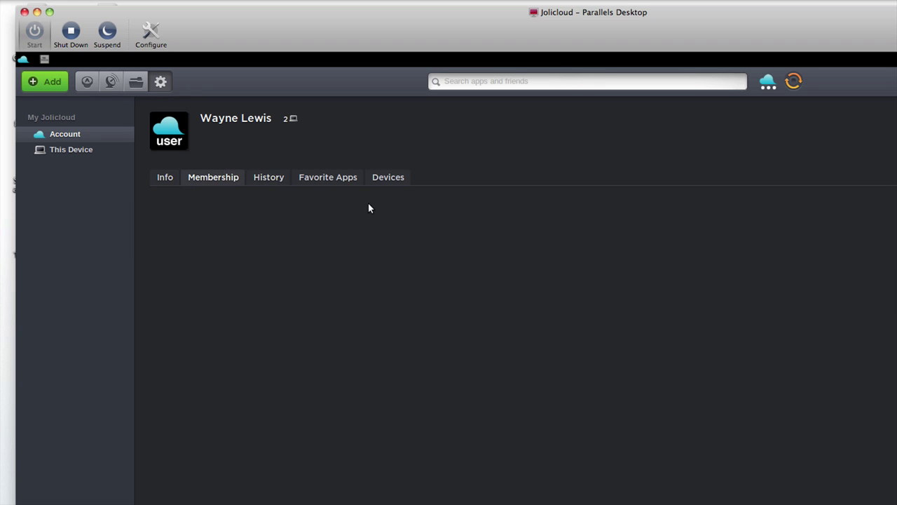
left_click(319, 176)
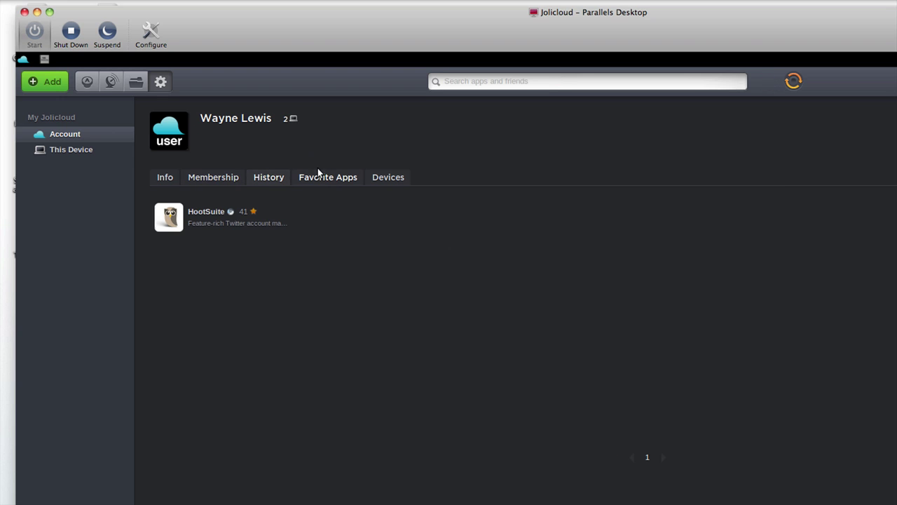
left_click(370, 177)
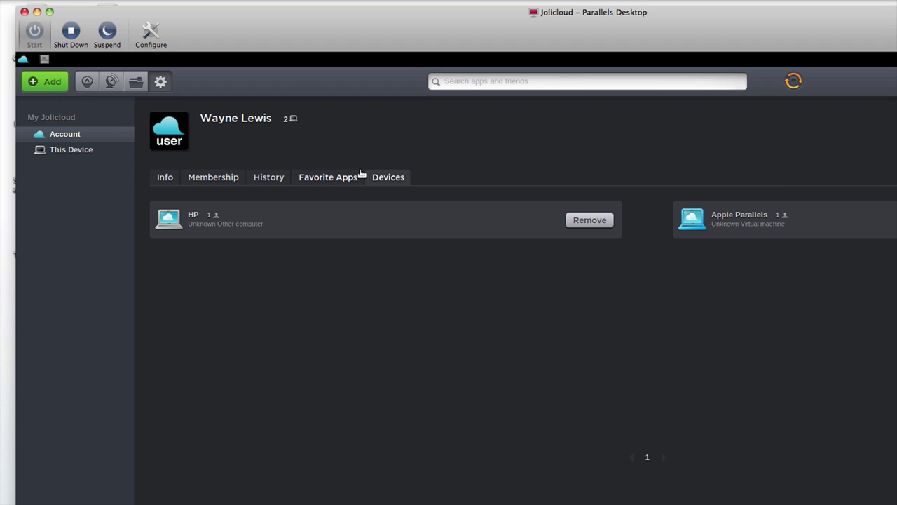
left_click(80, 148)
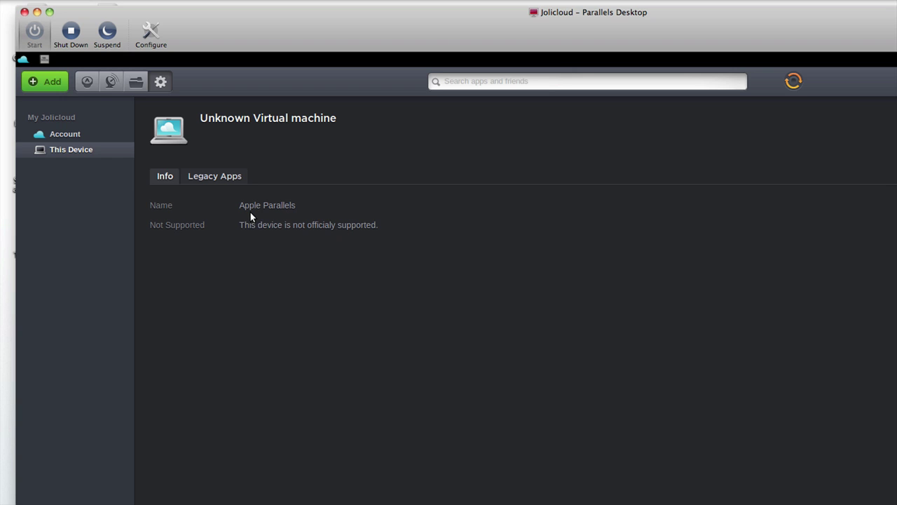
Return to the installed apps, bring back the minimized TubeRadio window and close it.
left_click(90, 82)
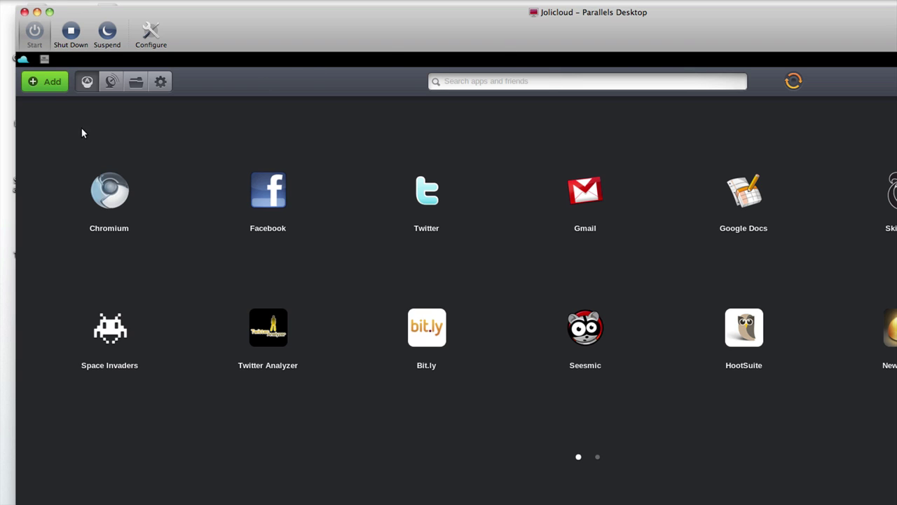
left_click(40, 59)
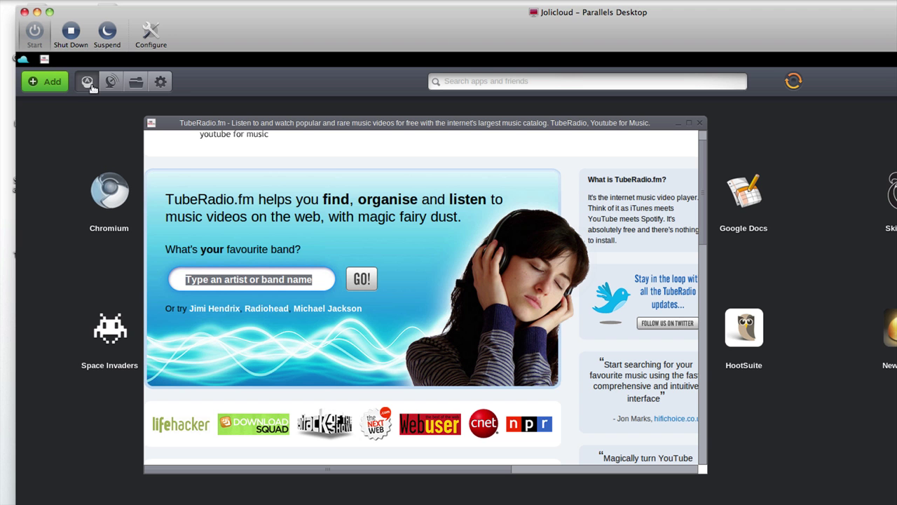
left_click(699, 124)
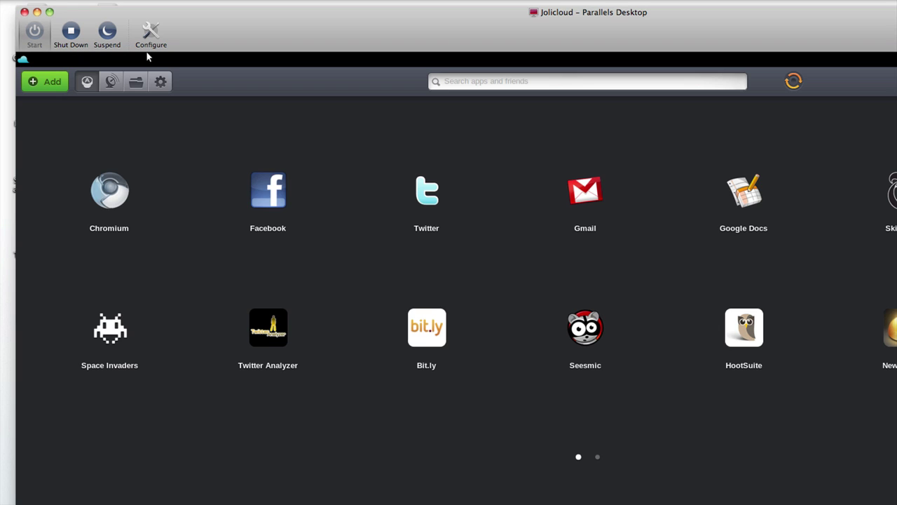
Search Google for "geeks tech" from the desktop's search field and reposition the resulting browser window.
left_click(592, 84)
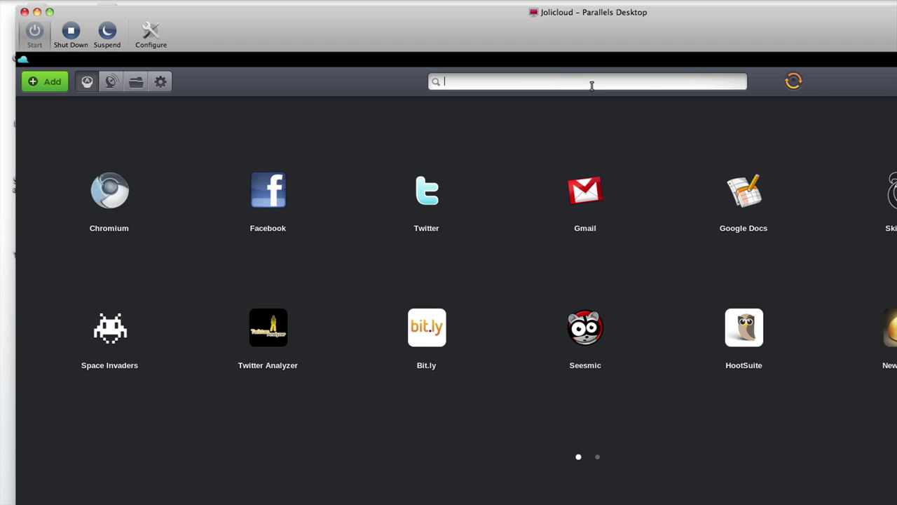
type("geeks")
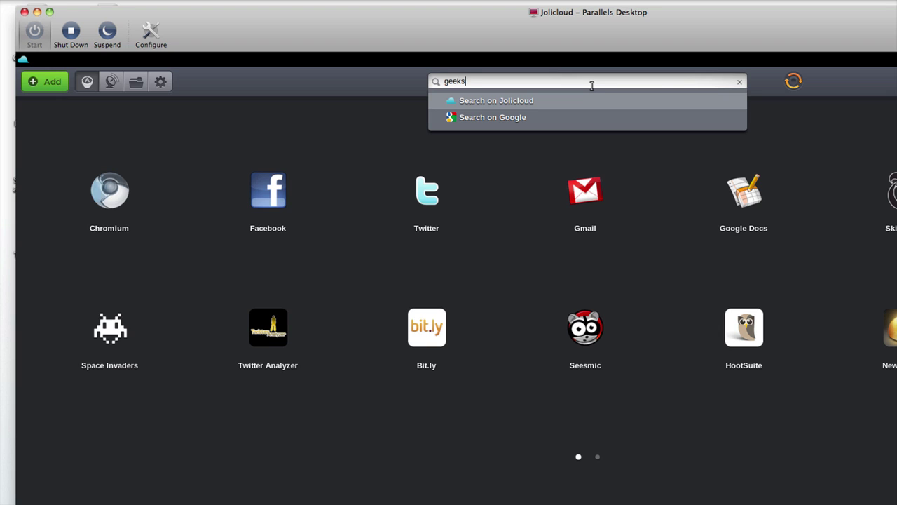
type(" tech")
left_click(536, 115)
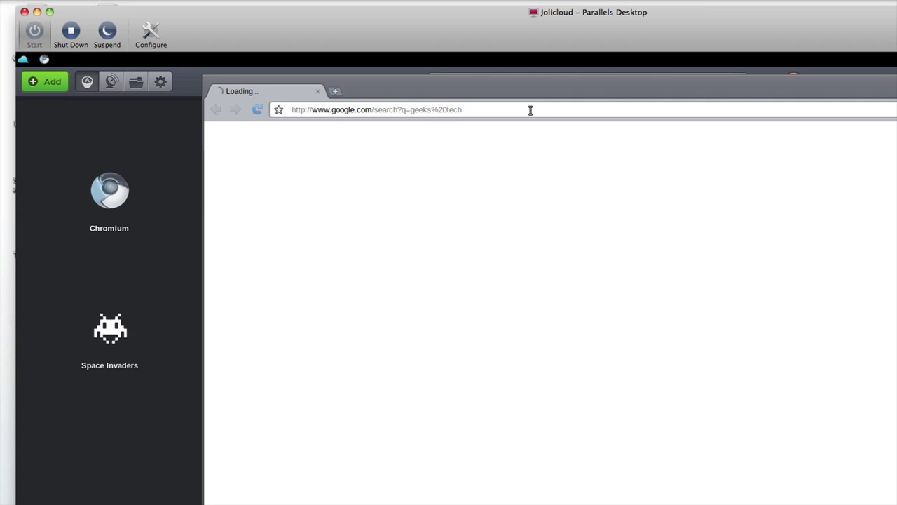
scroll(523, 245, "down", 1)
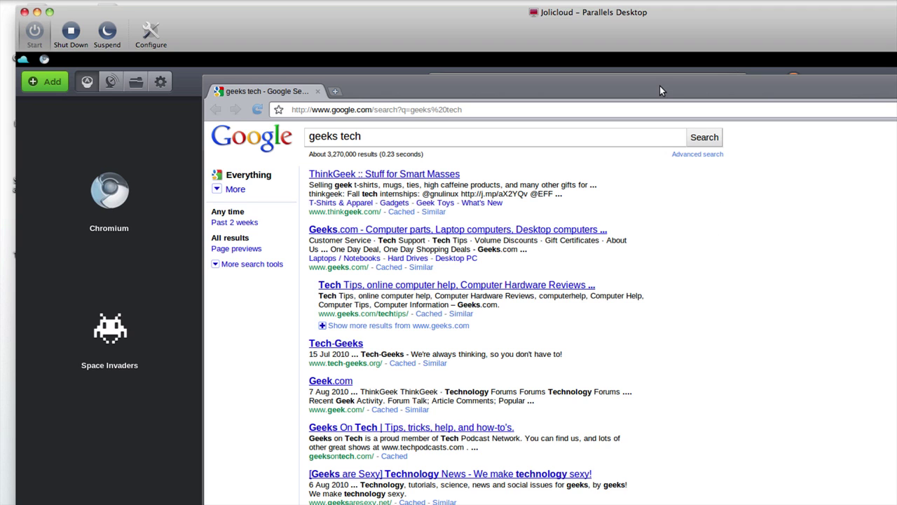
left_click_drag(654, 85, 612, 80)
left_click_drag(403, 135, 266, 133)
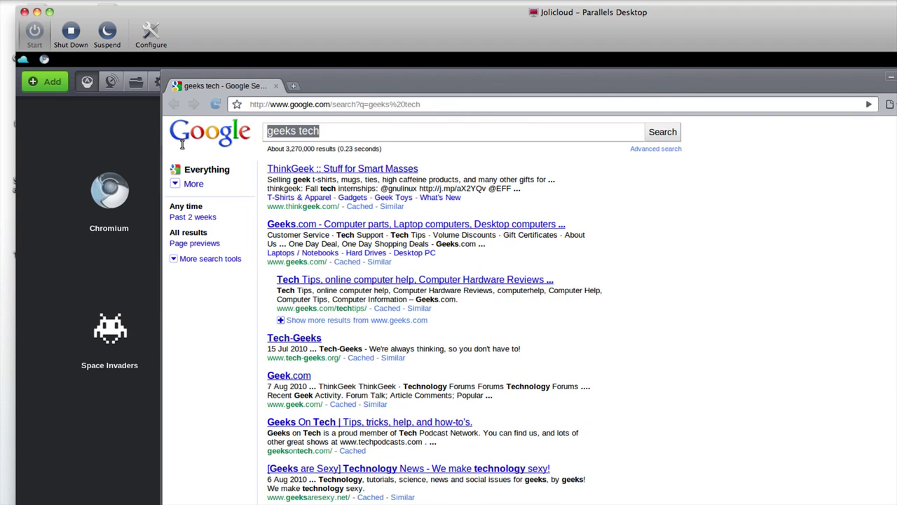
type("www.")
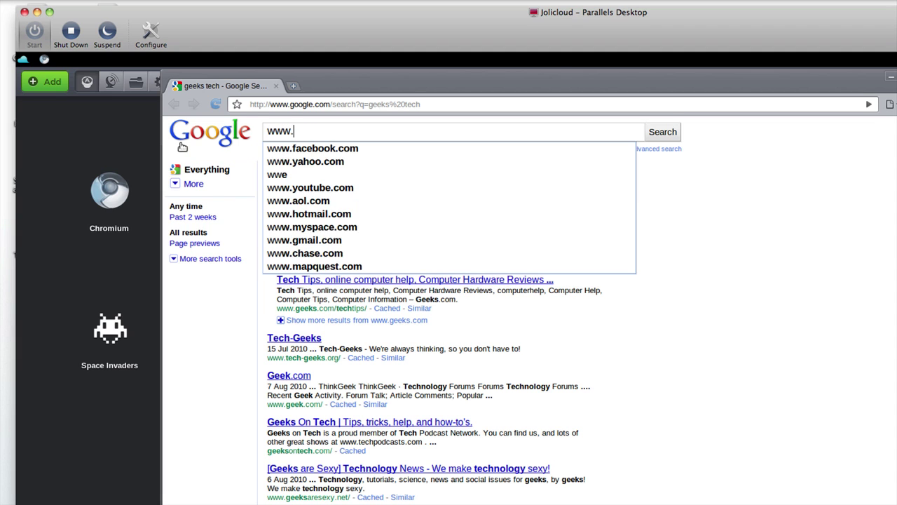
type("geekstech.co.uk")
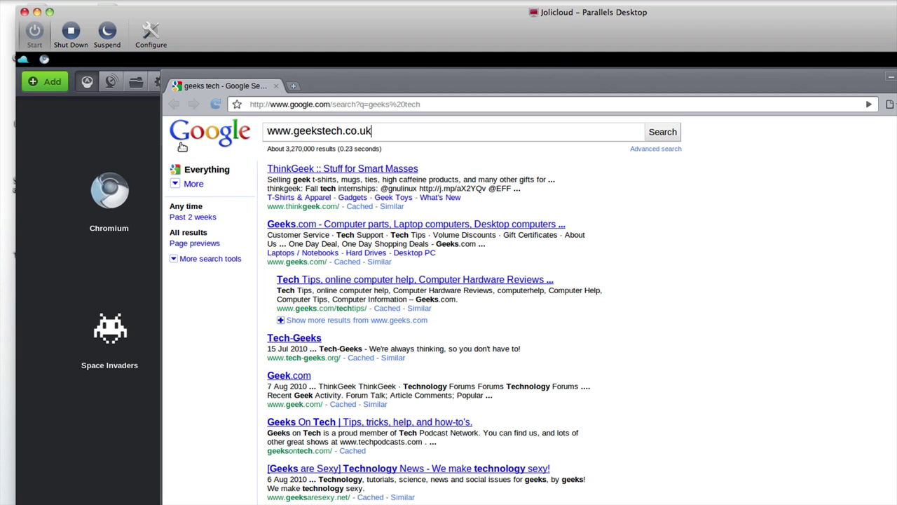
key("Return")
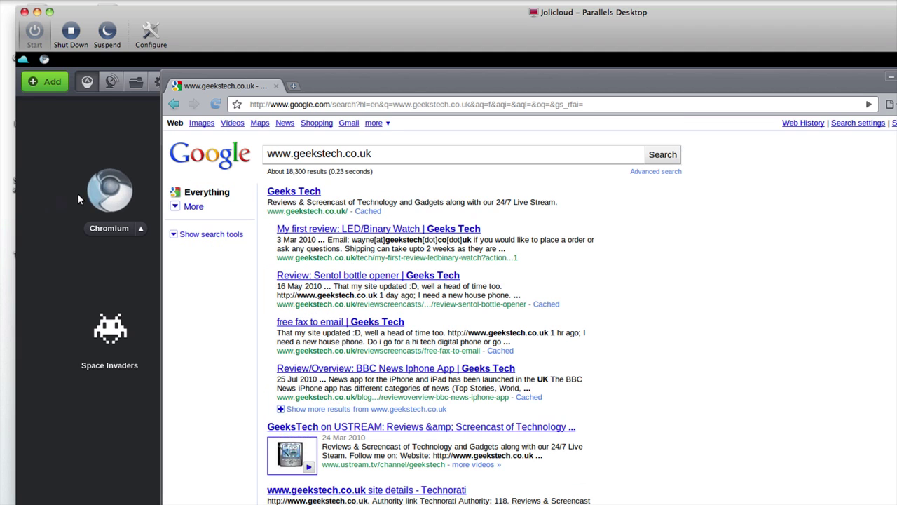
Open the Geeks Tech website, look over its homepage, view the Procare Disc Repair Kit review, and close the browser window.
left_click(366, 211)
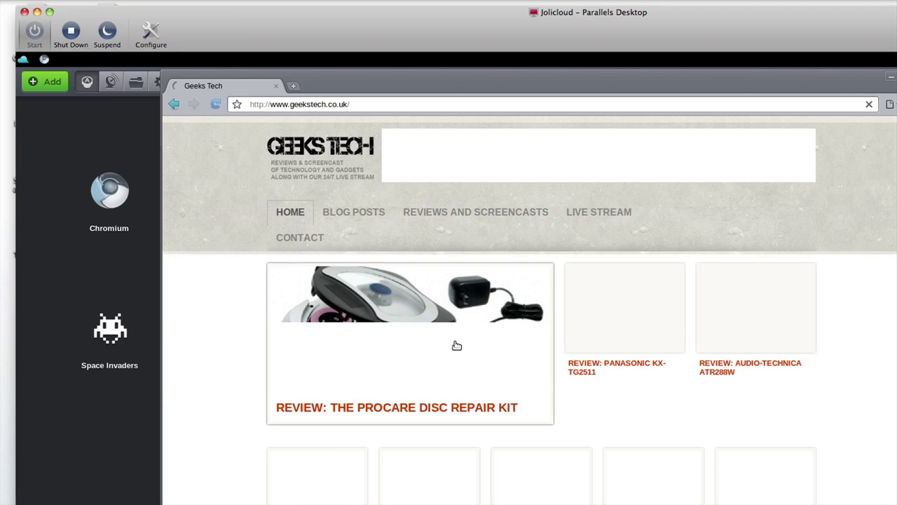
scroll(441, 310, "down", 5)
scroll(432, 312, "up", 5)
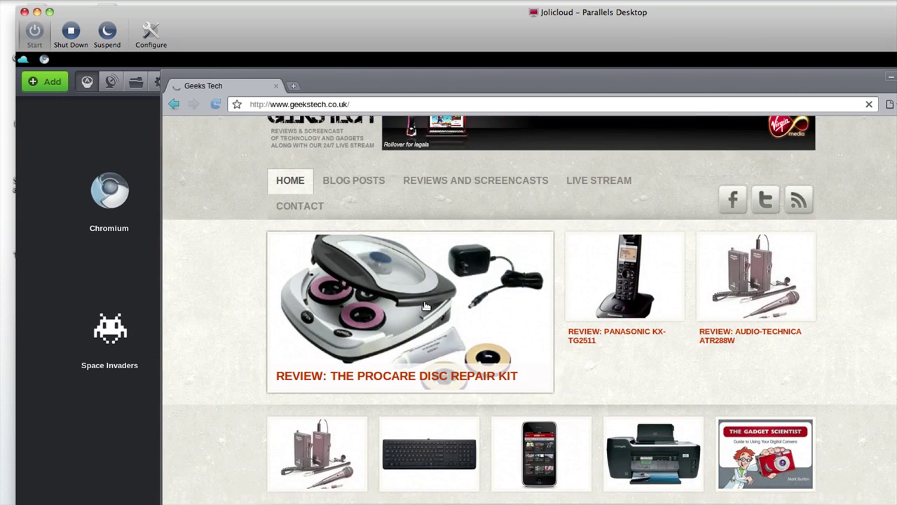
left_click(412, 292)
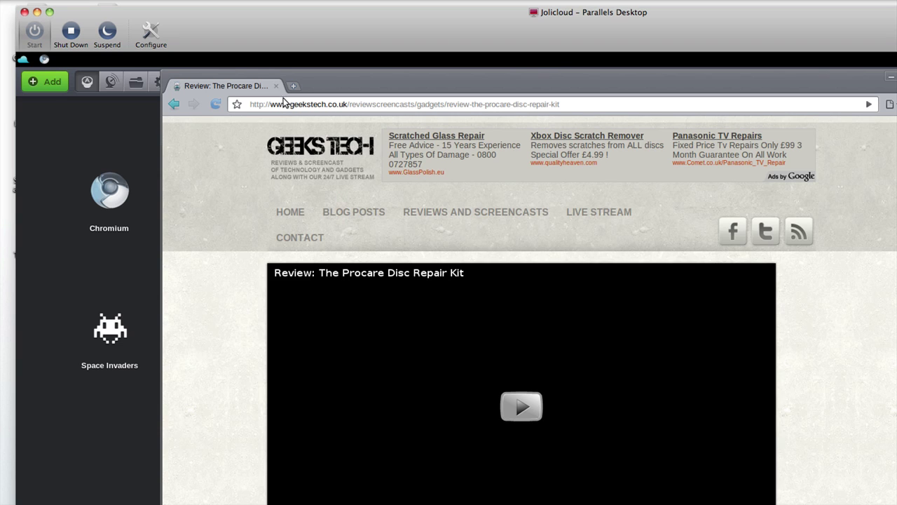
left_click_drag(531, 70, 440, 68)
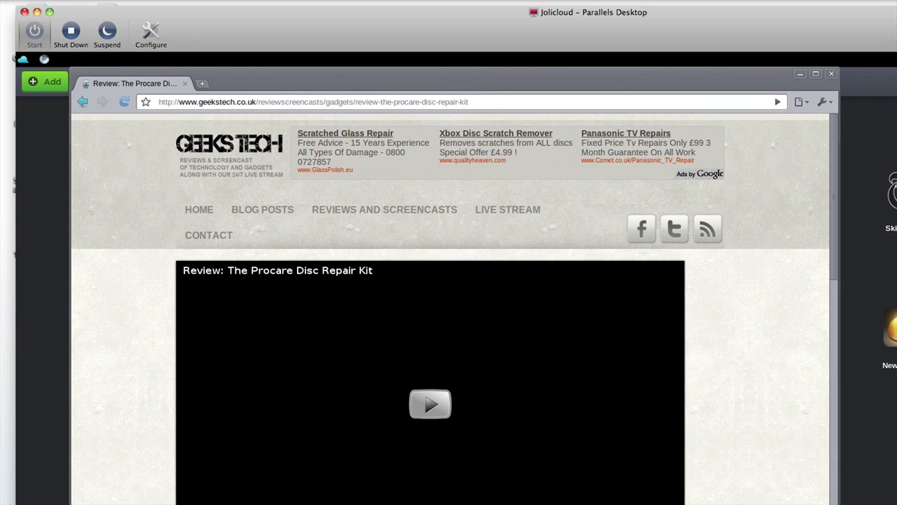
left_click(830, 73)
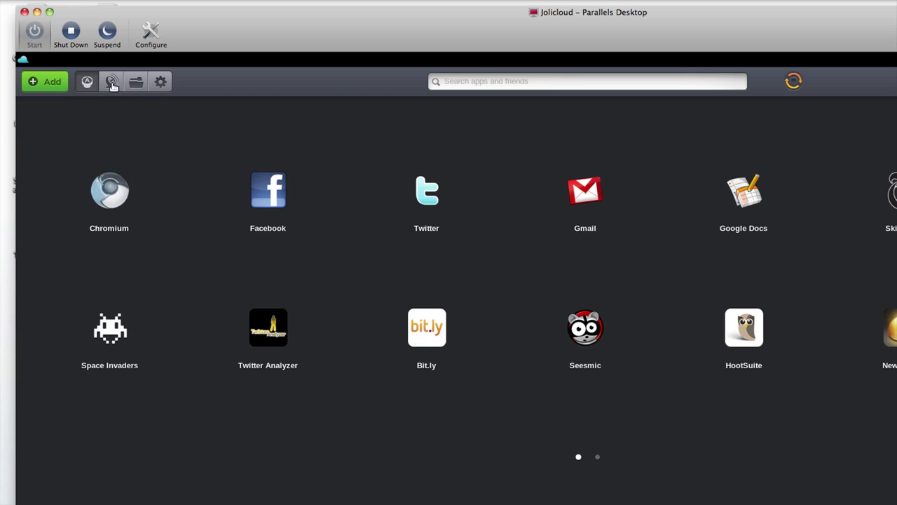
Open the app catalogue, show the available updates and start installing the pending update.
left_click(56, 80)
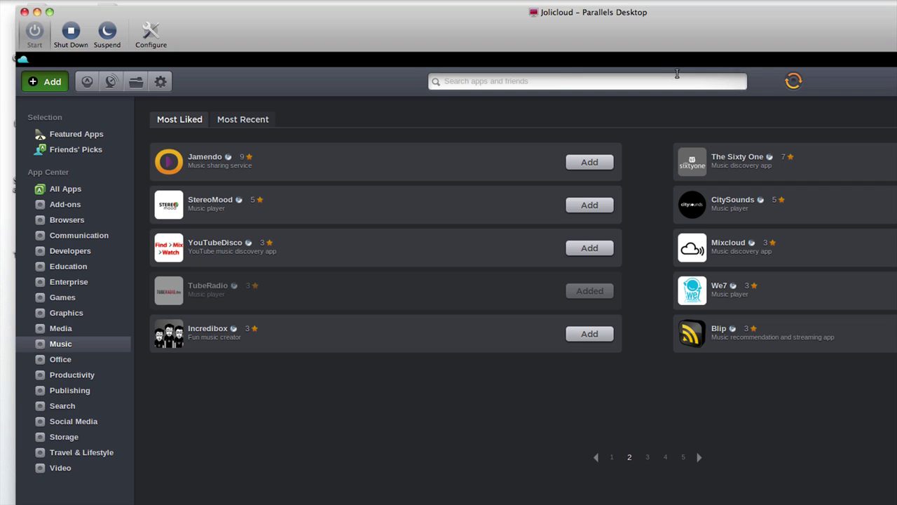
left_click(797, 82)
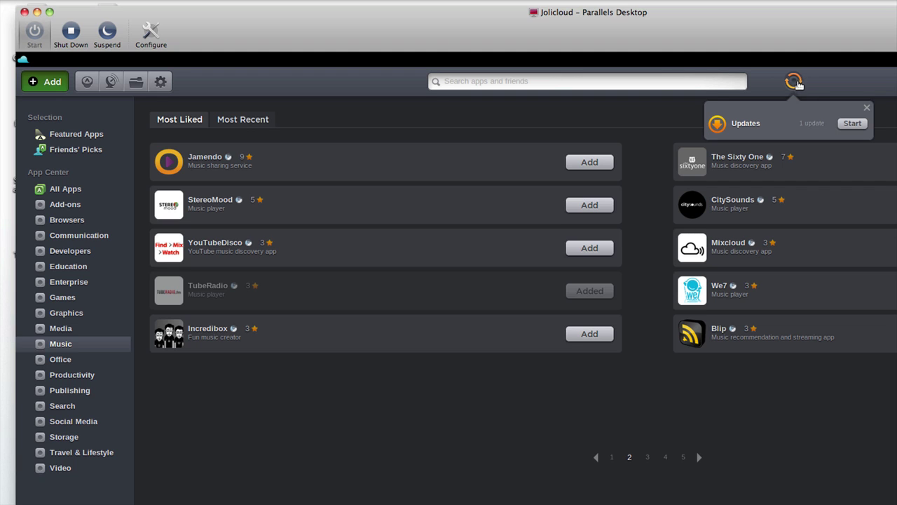
left_click(847, 125)
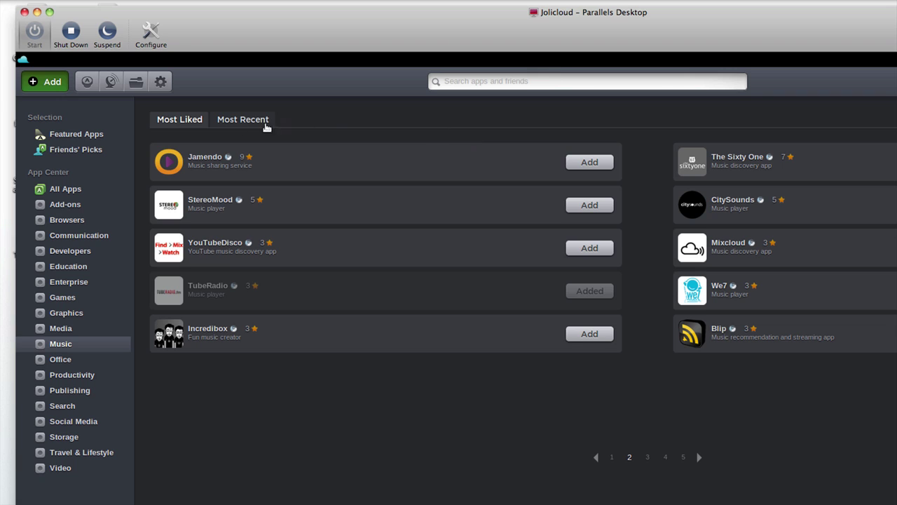
Revisit the social activity stream and view the Followers and Following lists under all activities.
left_click(111, 80)
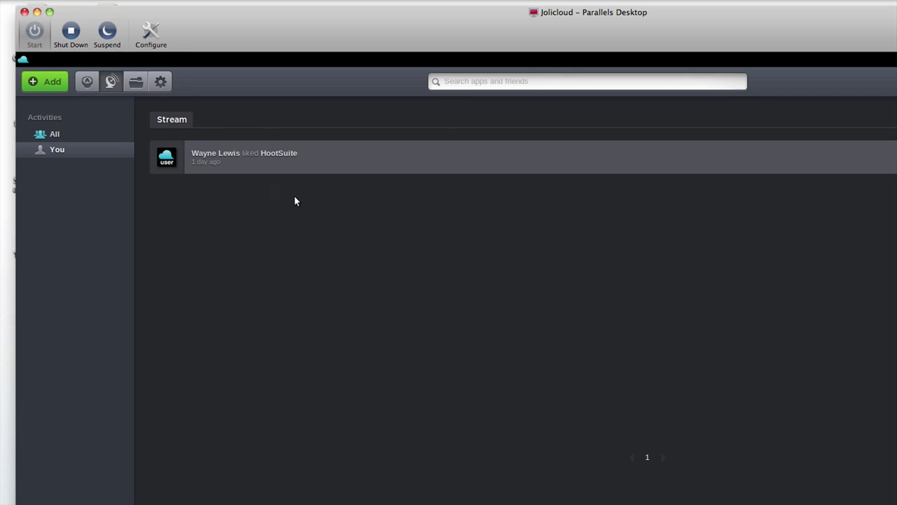
left_click(48, 136)
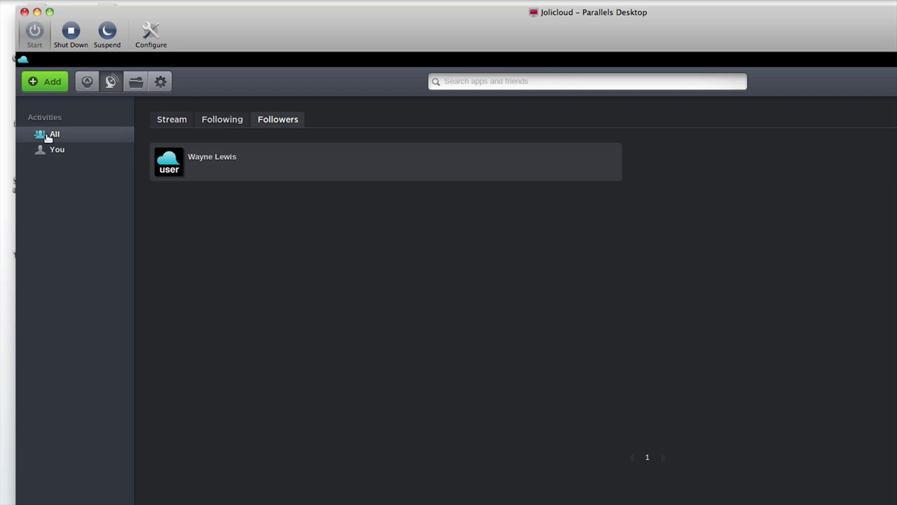
left_click(223, 120)
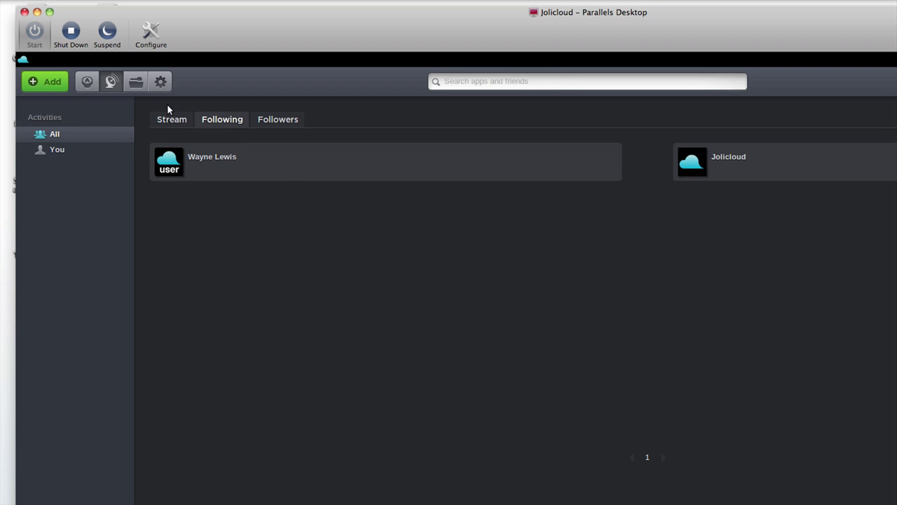
Return to the app catalogue and view the Friends' Picks and Featured Apps selections.
left_click(92, 81)
left_click(46, 81)
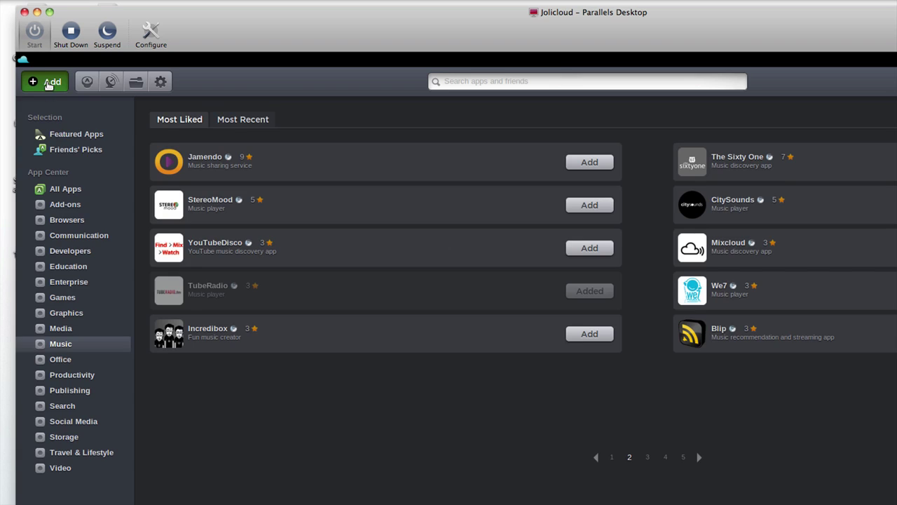
left_click(76, 148)
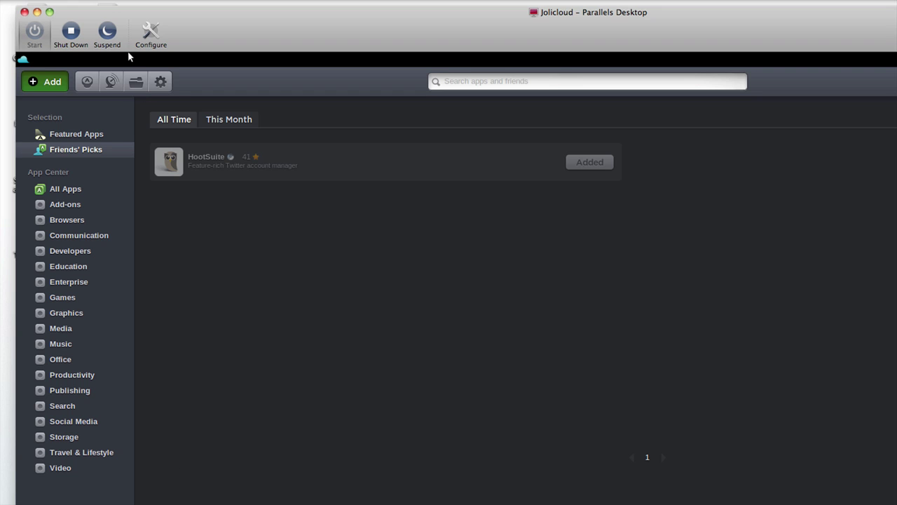
left_click(73, 135)
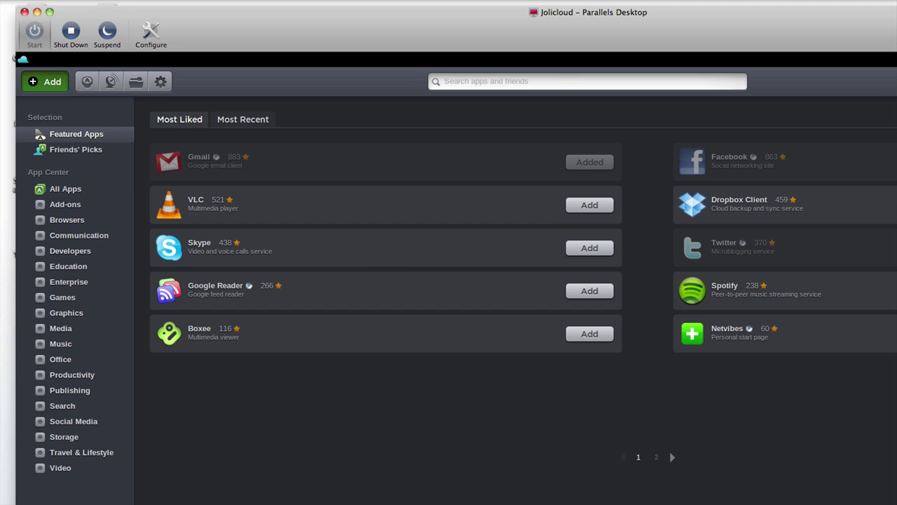
Go back to the installed apps and shut down the Jolicloud session.
left_click(77, 87)
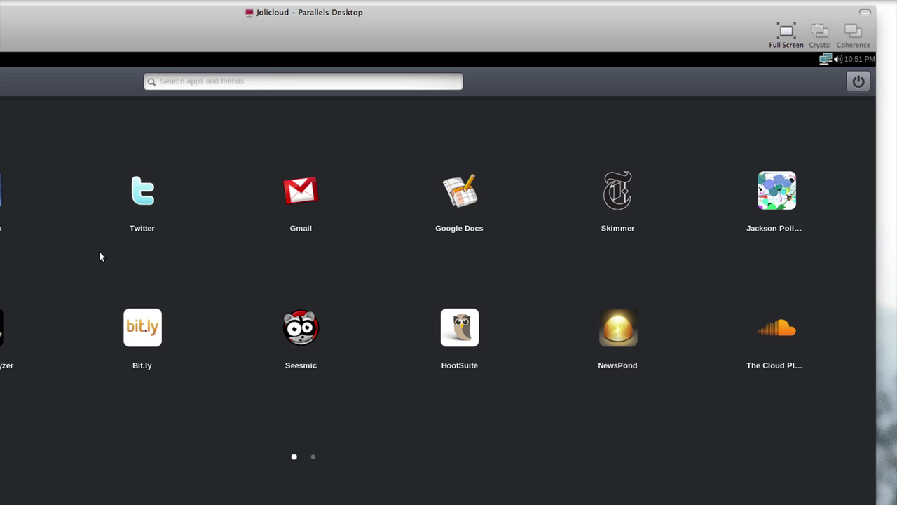
left_click(858, 81)
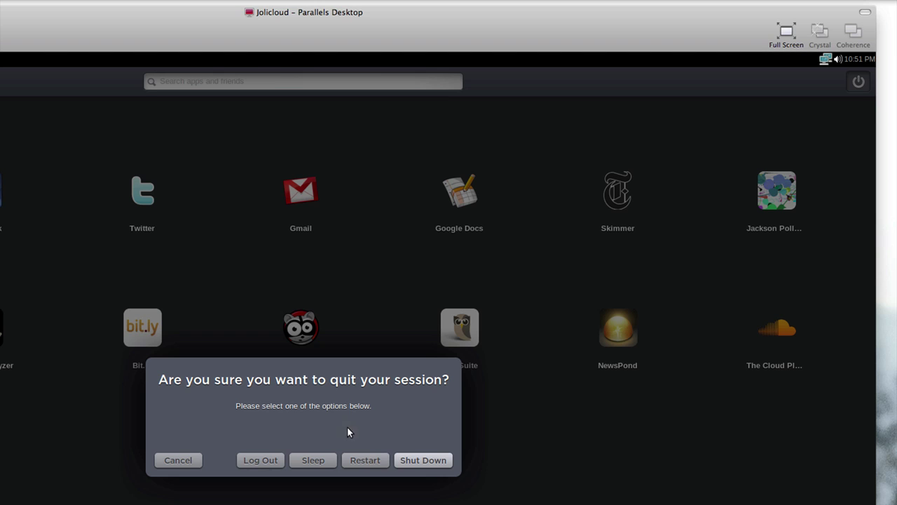
left_click(436, 459)
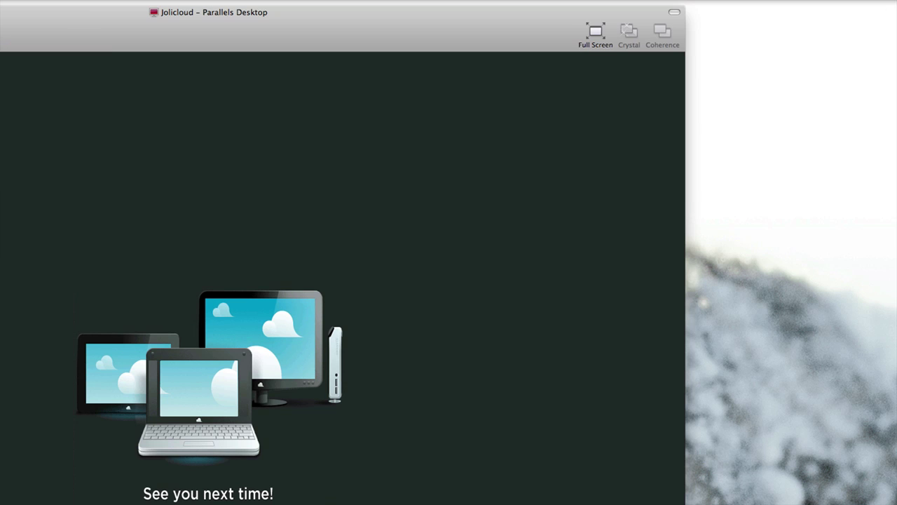